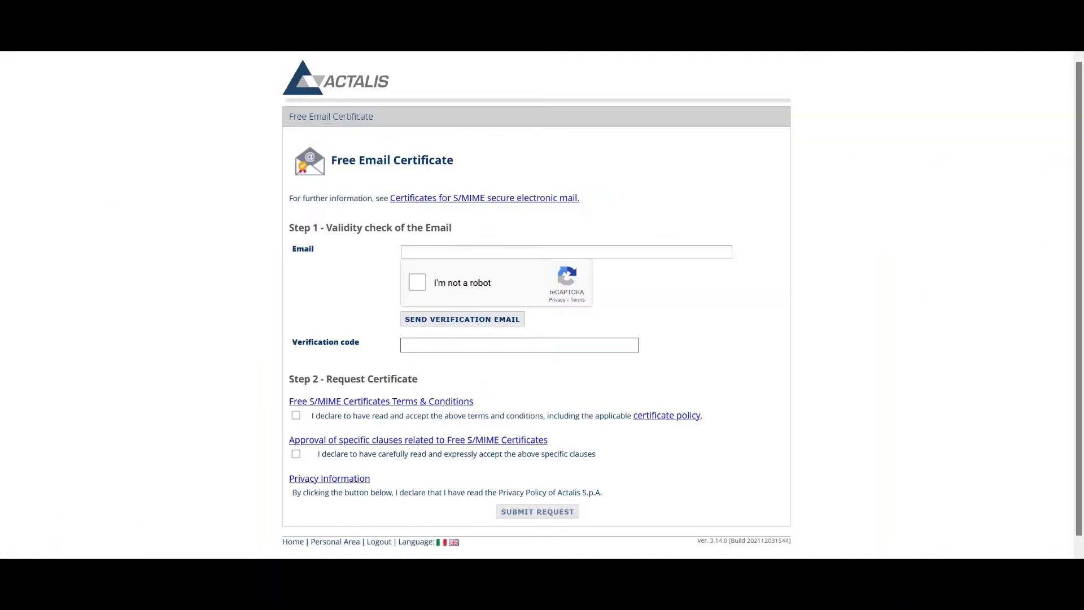
Enter the account's e-mail address, pass the reCAPTCHA check and request the Actalis verification email.
{"action": "left_click", "coordinate": [439, 252]}
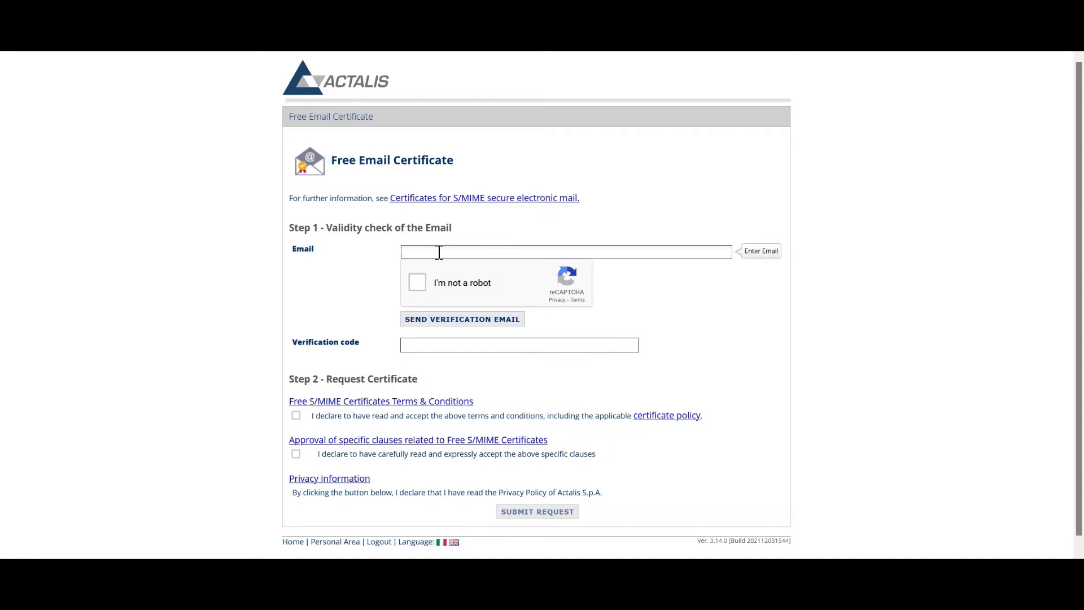
{"action": "type", "text": "icewarp"}
{"action": "key", "text": "BackSpace"}
{"action": "key", "text": "BackSpace"}
{"action": "key", "text": "BackSpace"}
{"action": "key", "text": "BackSpace"}
{"action": "key", "text": "BackSpace"}
{"action": "key", "text": "BackSpace"}
{"action": "left_click", "coordinate": [417, 284]}
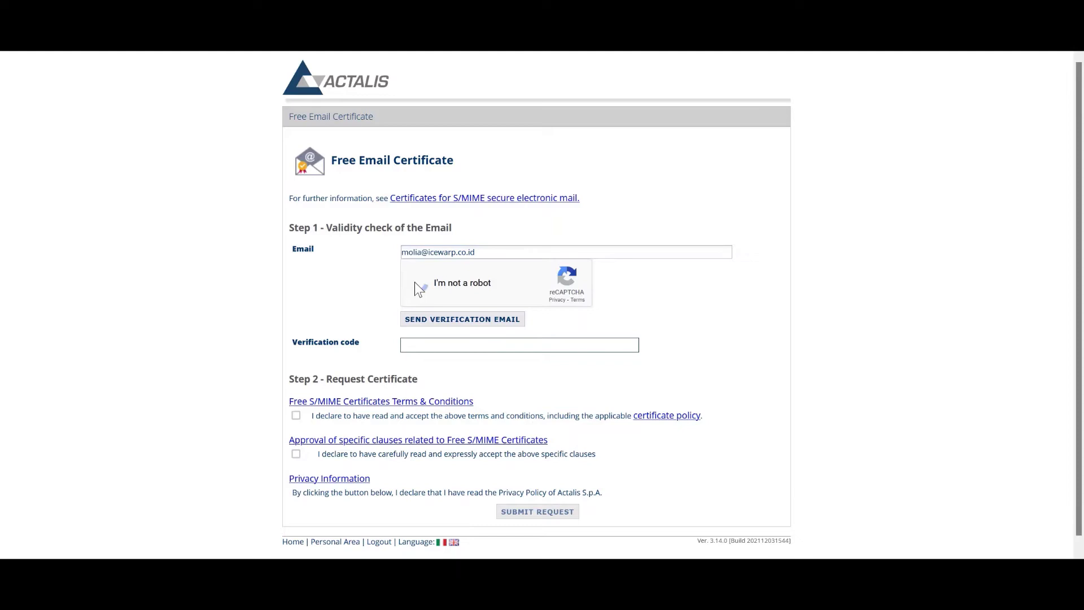
{"action": "left_click", "coordinate": [423, 319]}
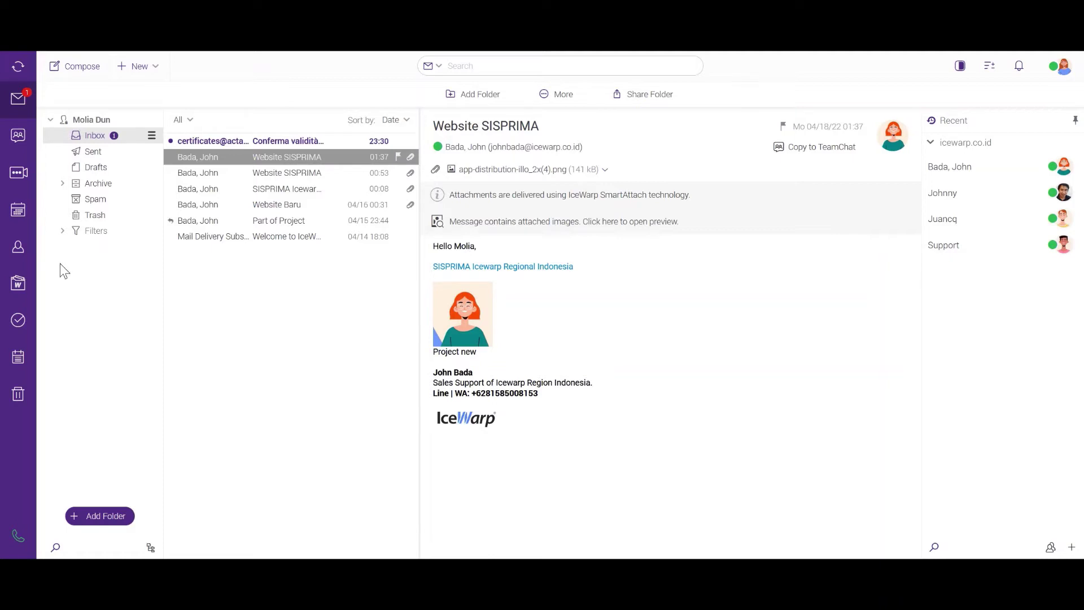
Open the Actalis 'Conferma validità email' message and select its verification code.
{"action": "left_click", "coordinate": [264, 142]}
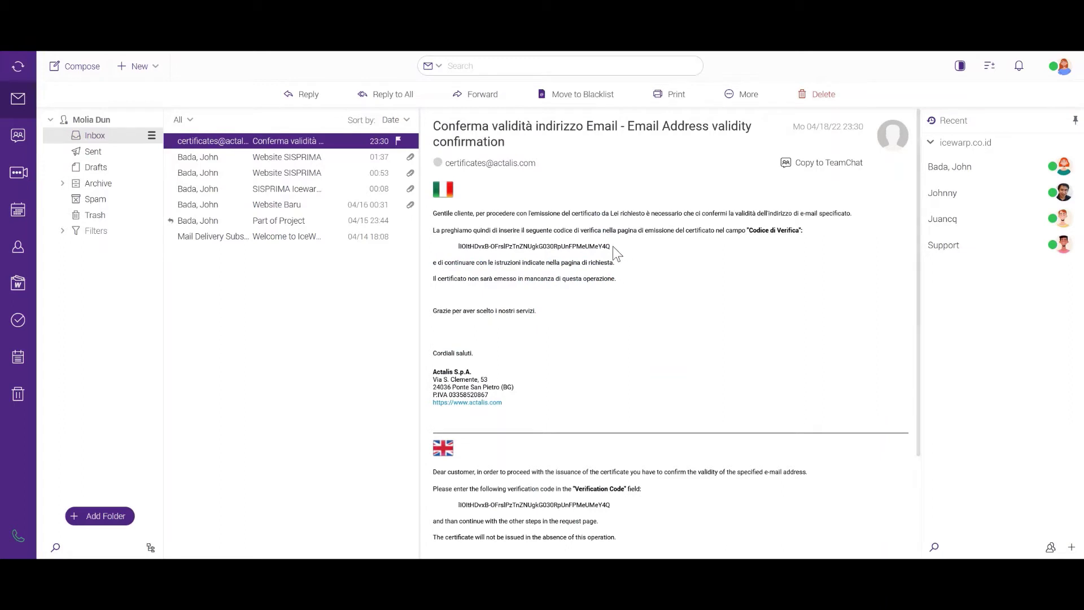
{"action": "left_click_drag", "start_coordinate": [612, 246], "coordinate": [458, 248]}
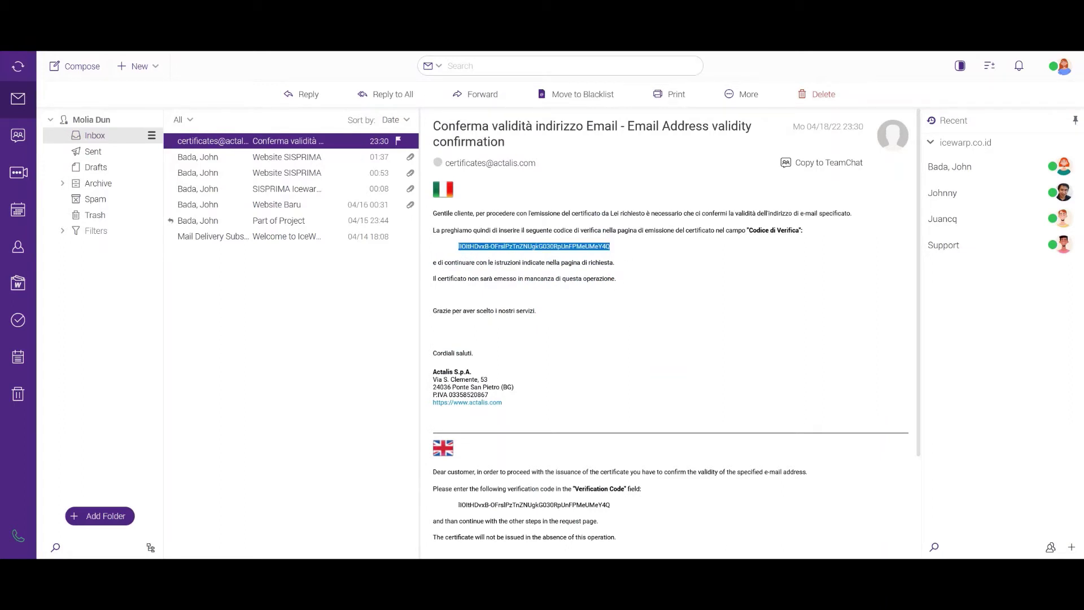
Paste the verification code, tick the S/MIME terms and specific clauses declarations, and submit the request.
{"action": "key", "text": "alt+Tab"}
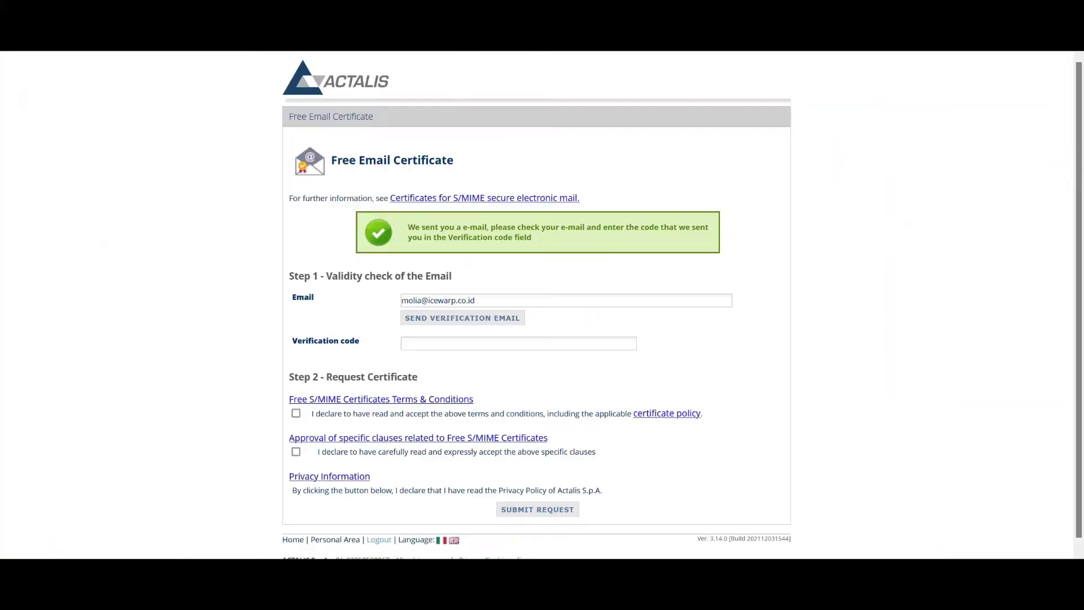
{"action": "left_click", "coordinate": [416, 345]}
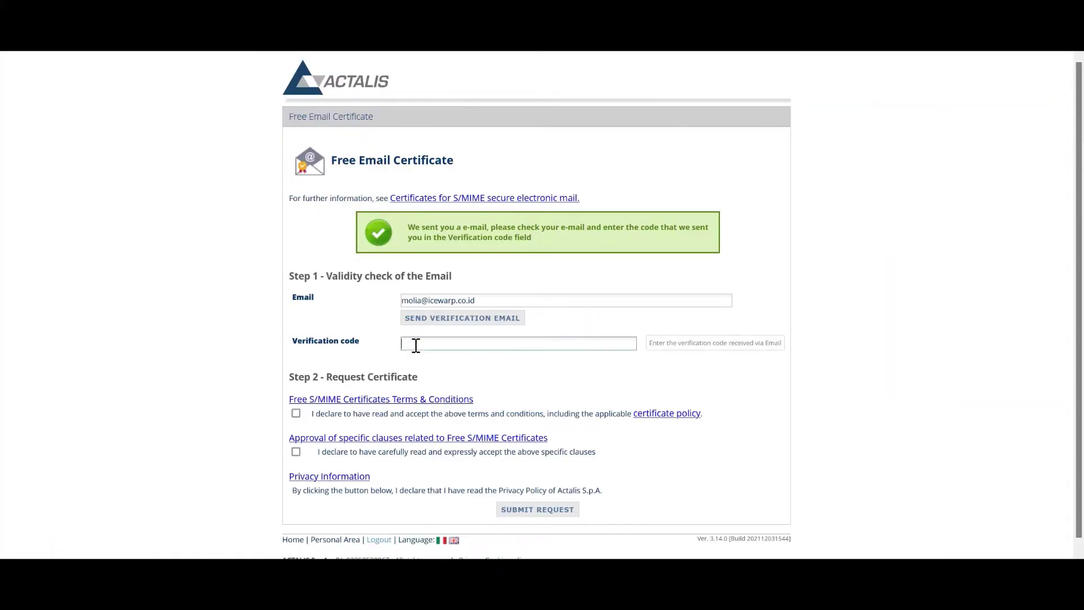
{"action": "key", "text": "ctrl+v"}
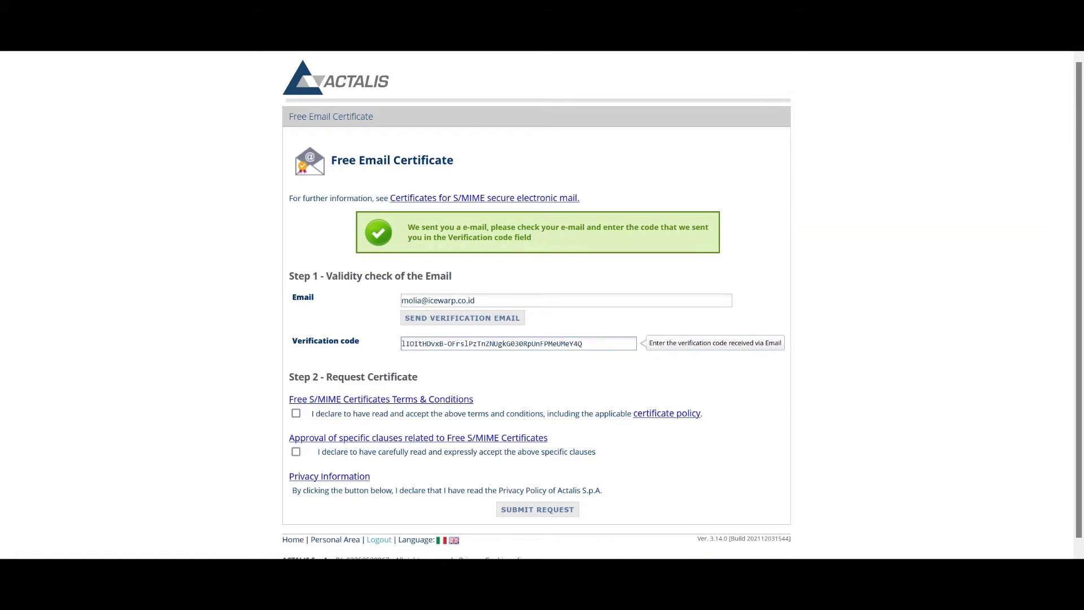
{"action": "key", "text": "Tab"}
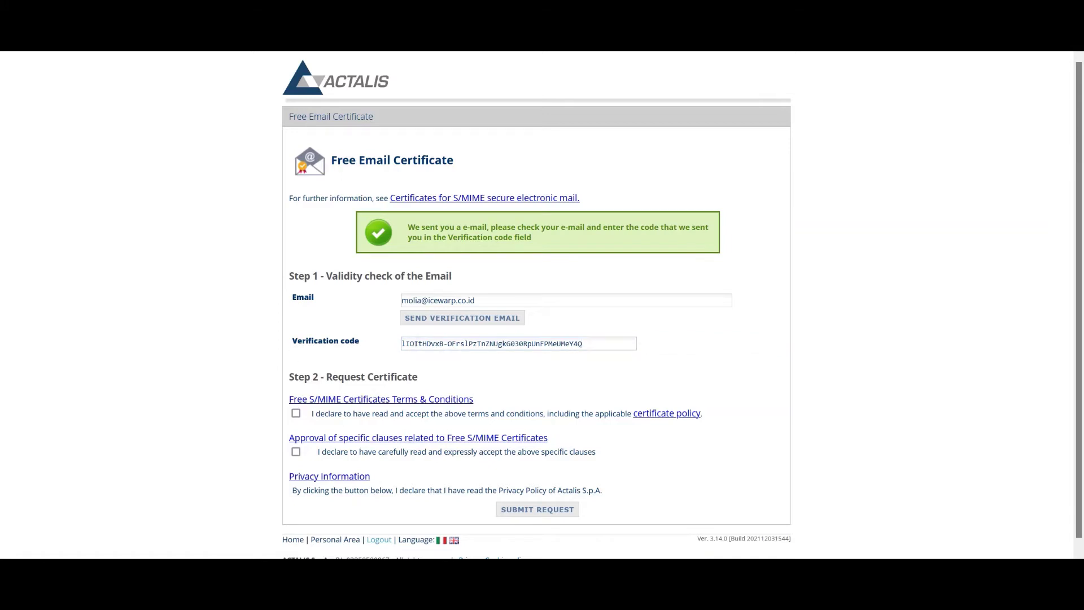
{"action": "left_click", "coordinate": [296, 414]}
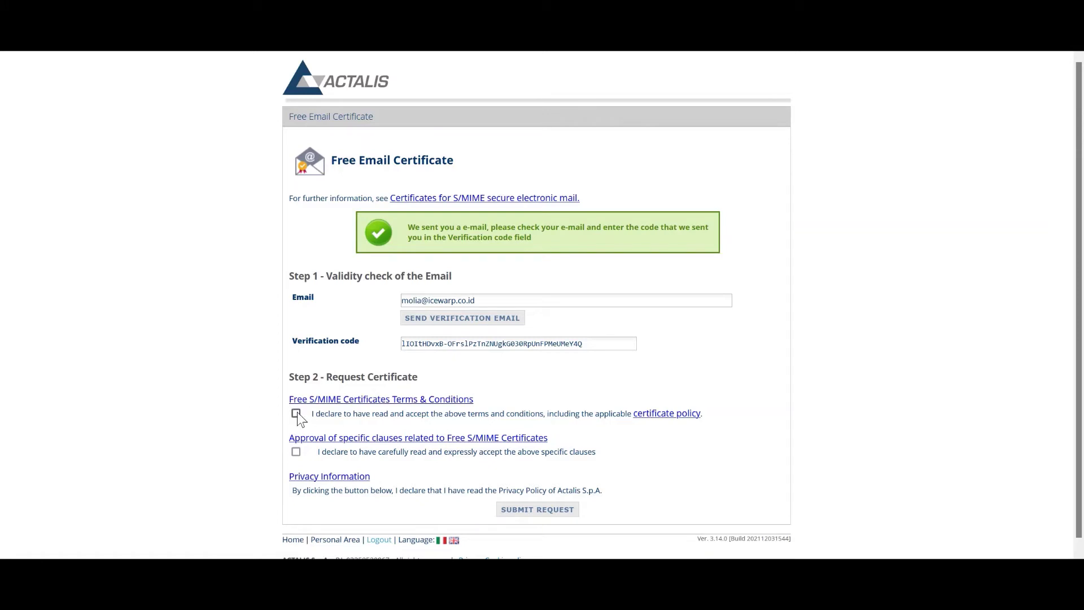
{"action": "left_click", "coordinate": [296, 451]}
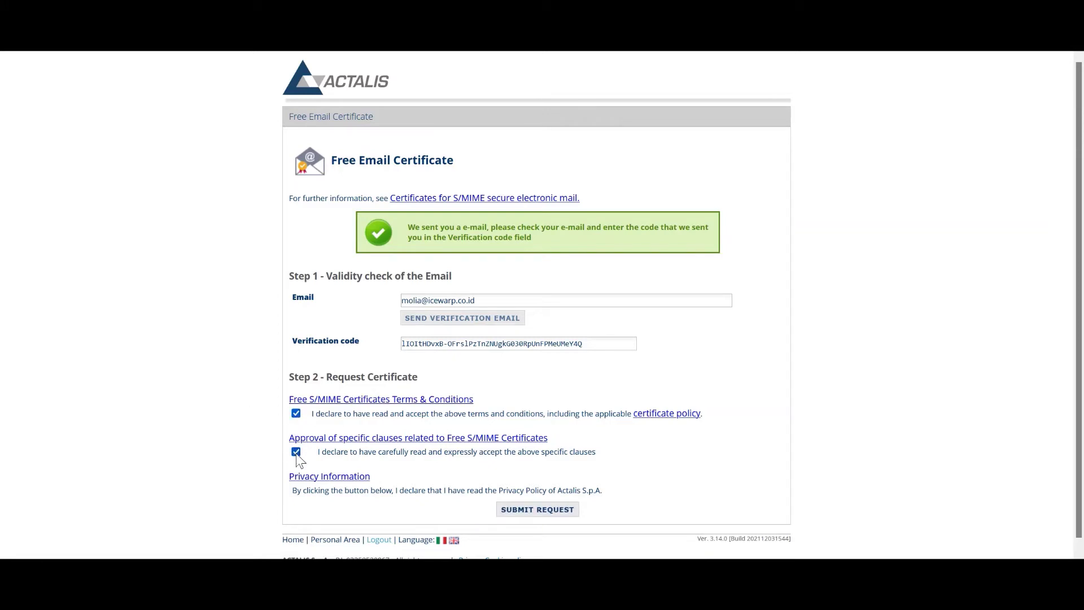
{"action": "left_click", "coordinate": [525, 512]}
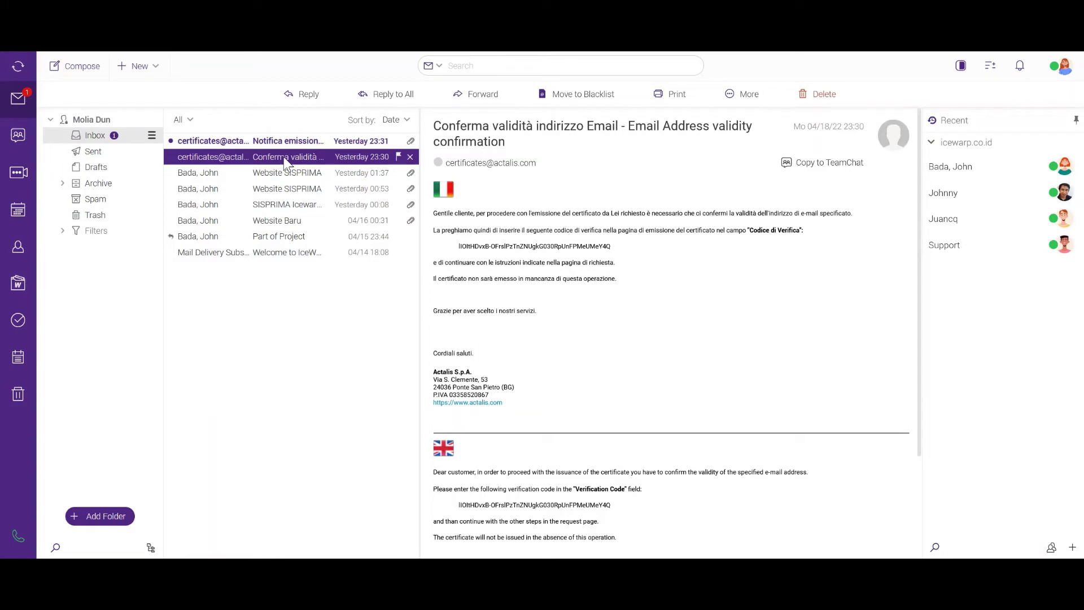
Open the 'Notifica emissione certificato' email with the PKCS12 zip and open the account menu.
{"action": "left_click", "coordinate": [303, 145]}
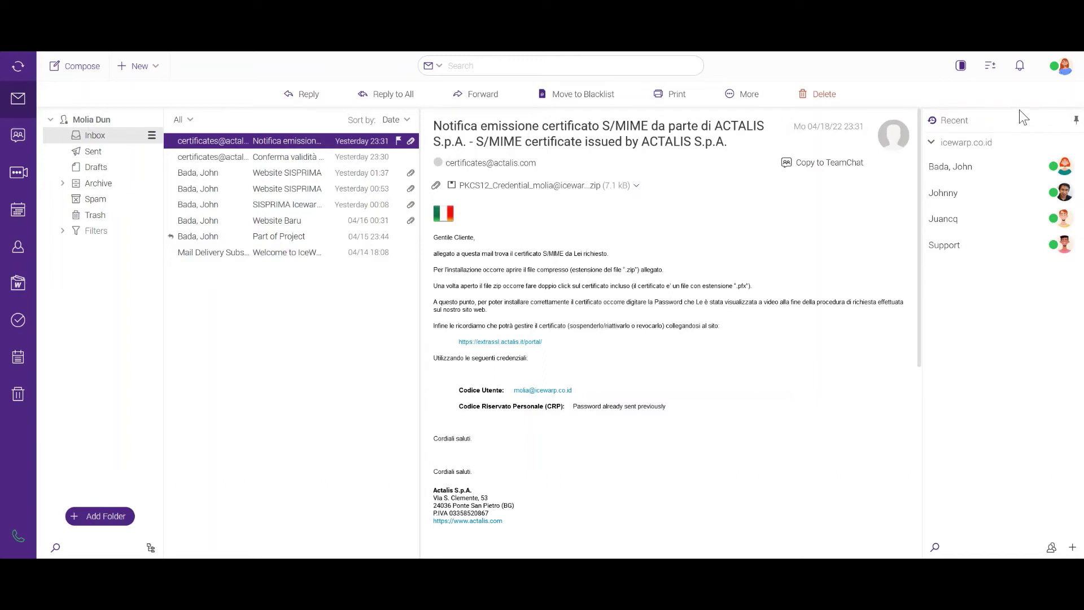
{"action": "left_click", "coordinate": [1066, 68]}
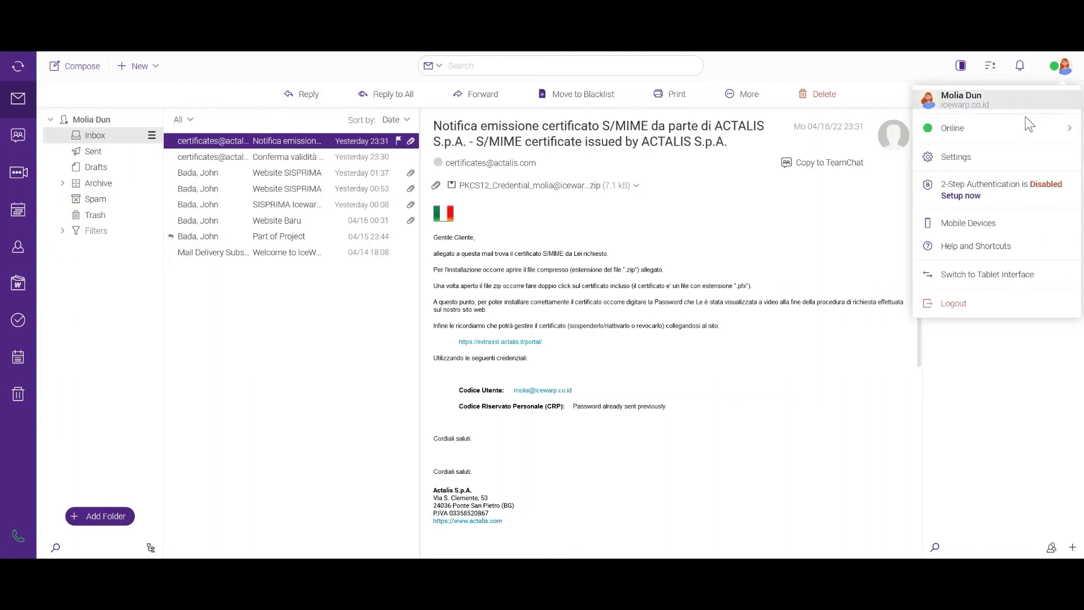
In Account settings' Private Certificates, upload the .pfx certificate file.
{"action": "left_click", "coordinate": [978, 158]}
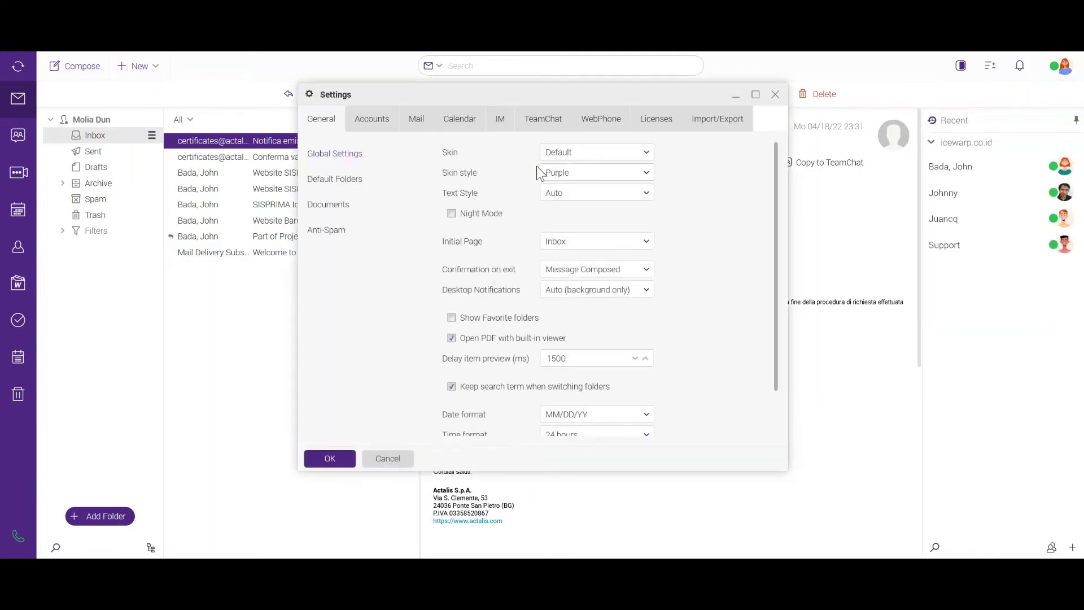
{"action": "left_click", "coordinate": [379, 125]}
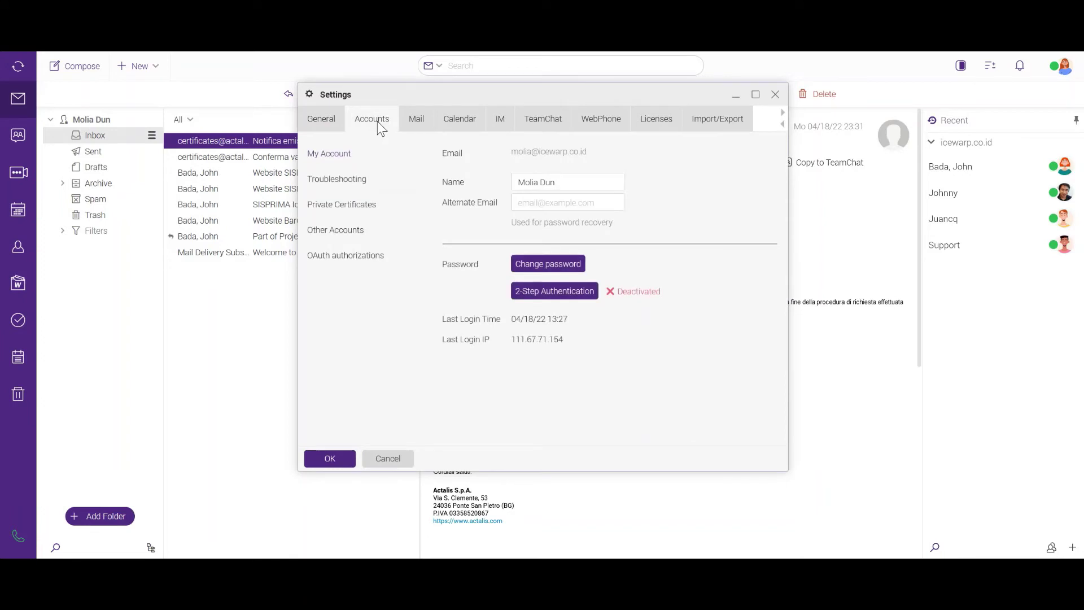
{"action": "left_click", "coordinate": [346, 209]}
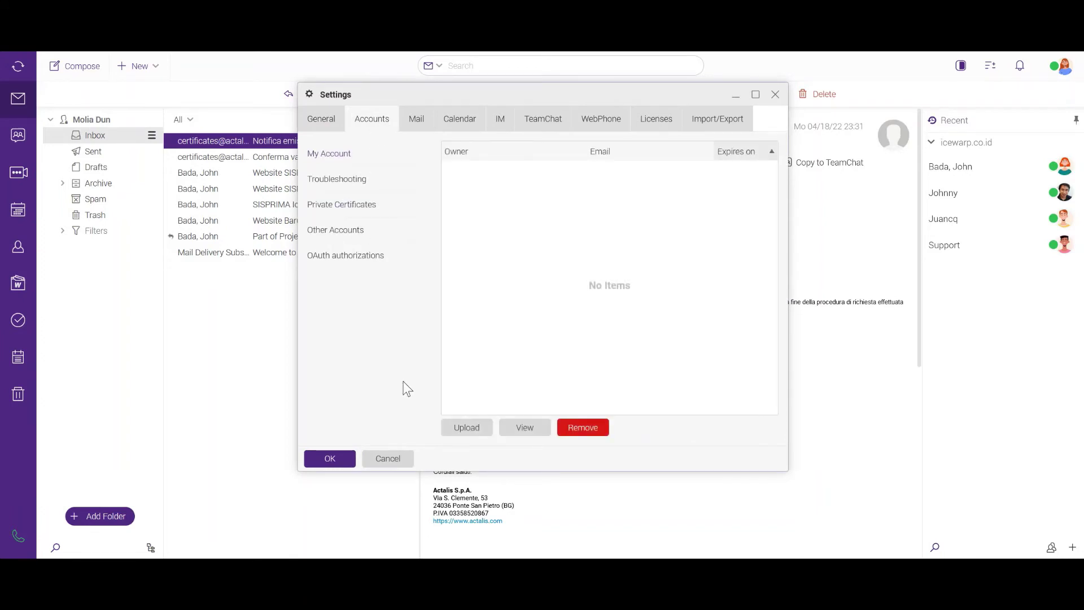
{"action": "left_click", "coordinate": [464, 427]}
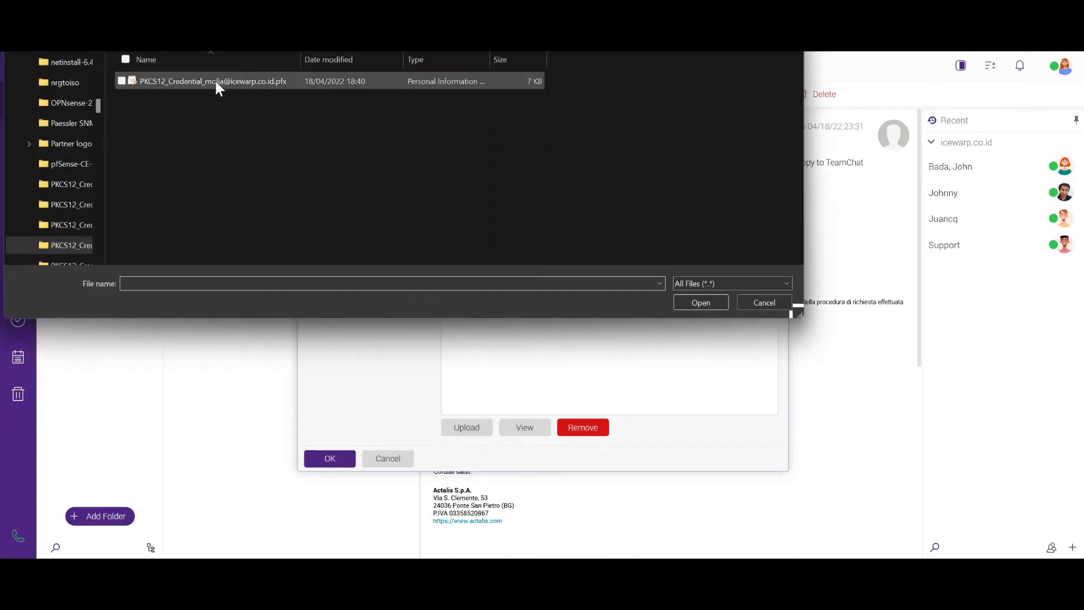
{"action": "double_click", "coordinate": [214, 81]}
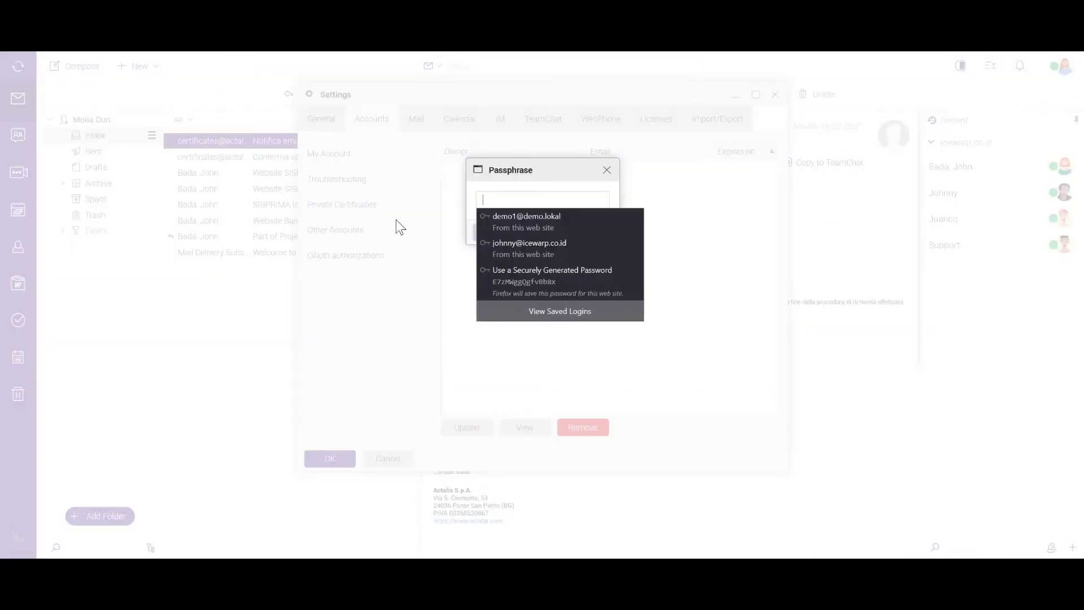
Enter the passphrase to import the certificate expiring 04/18/23, save the settings, and start a new message.
{"action": "left_click", "coordinate": [530, 259]}
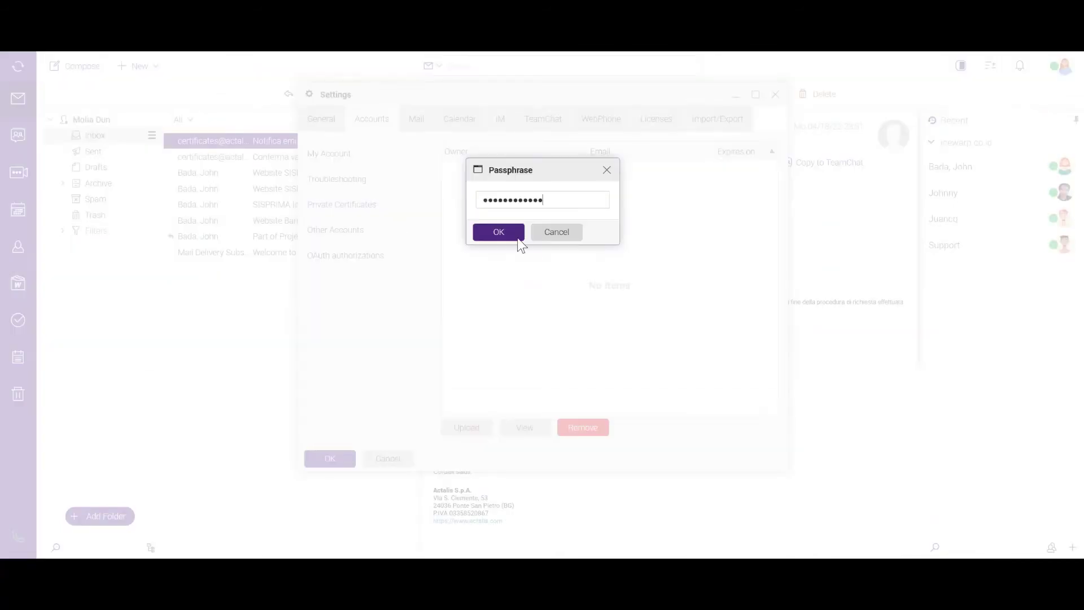
{"action": "left_click", "coordinate": [498, 233]}
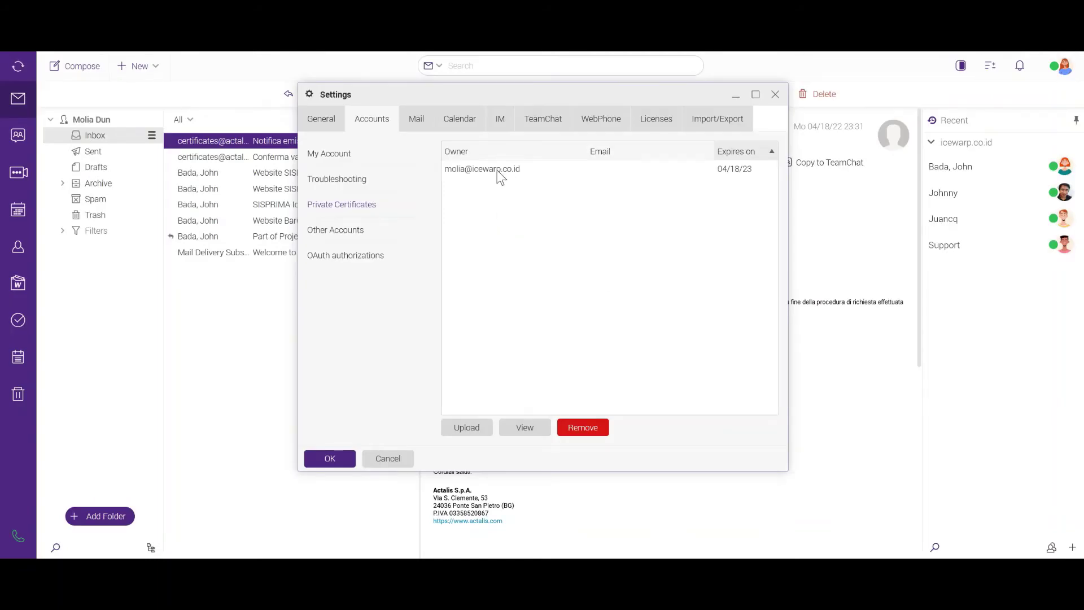
{"action": "left_click", "coordinate": [497, 170]}
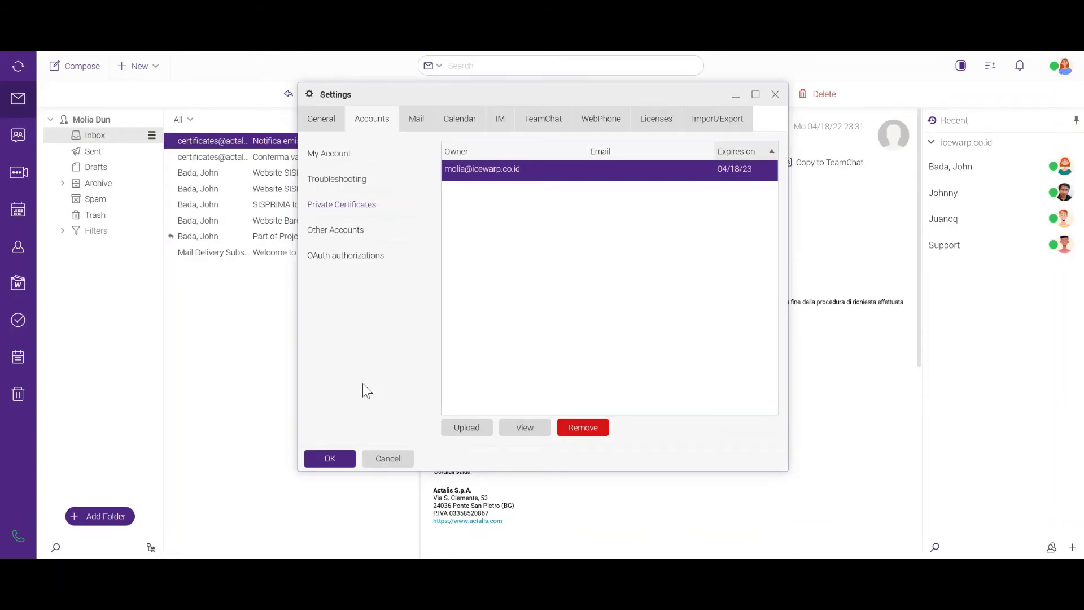
{"action": "left_click", "coordinate": [332, 460]}
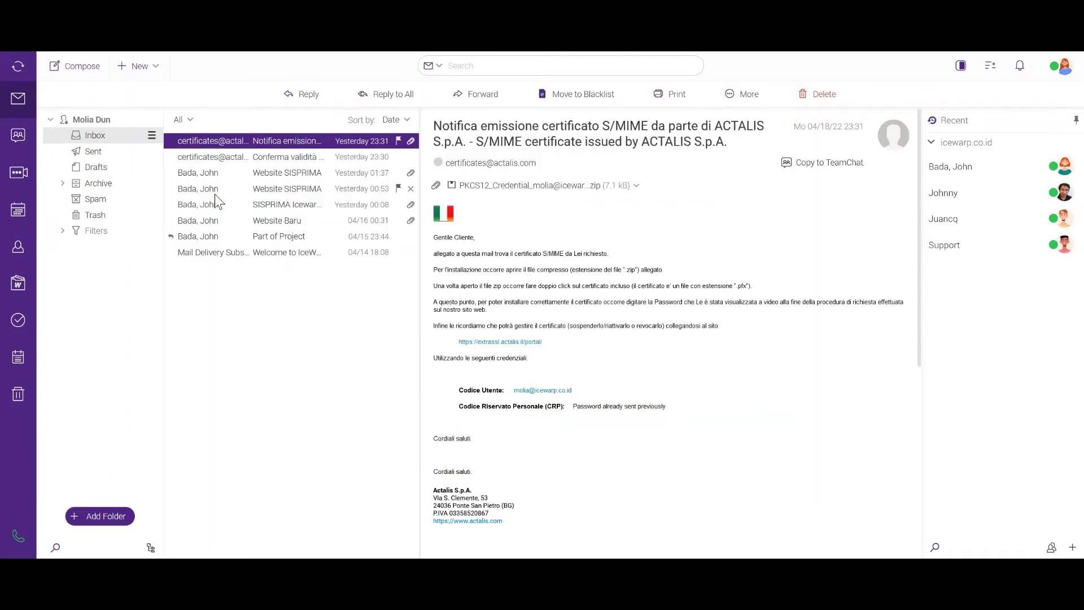
{"action": "left_click", "coordinate": [68, 70]}
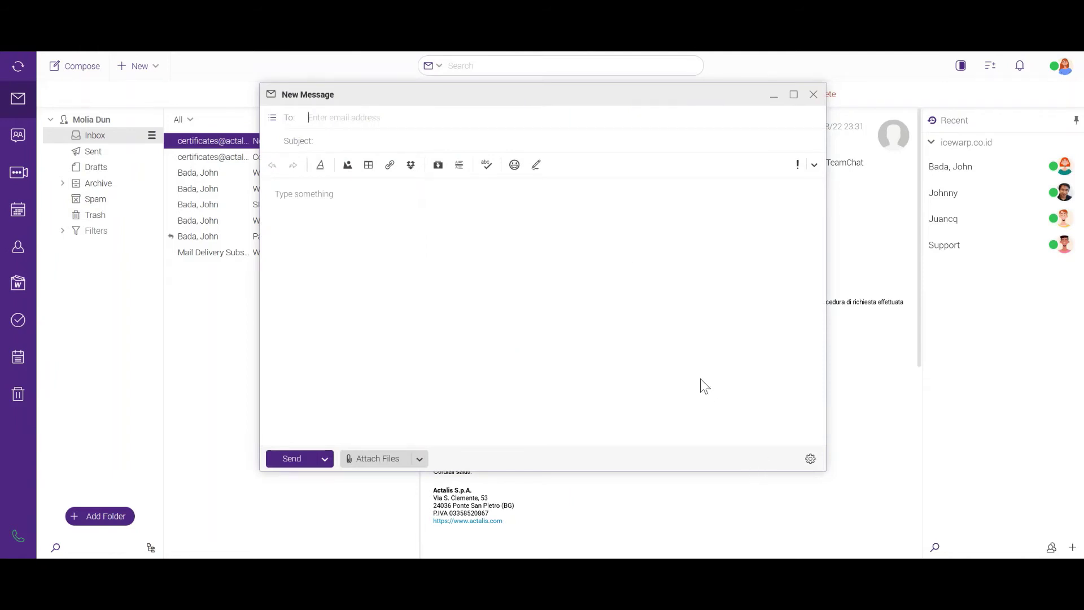
Address the message to Support and turn on digital signing in the message options.
{"action": "type", "text": "suppor"}
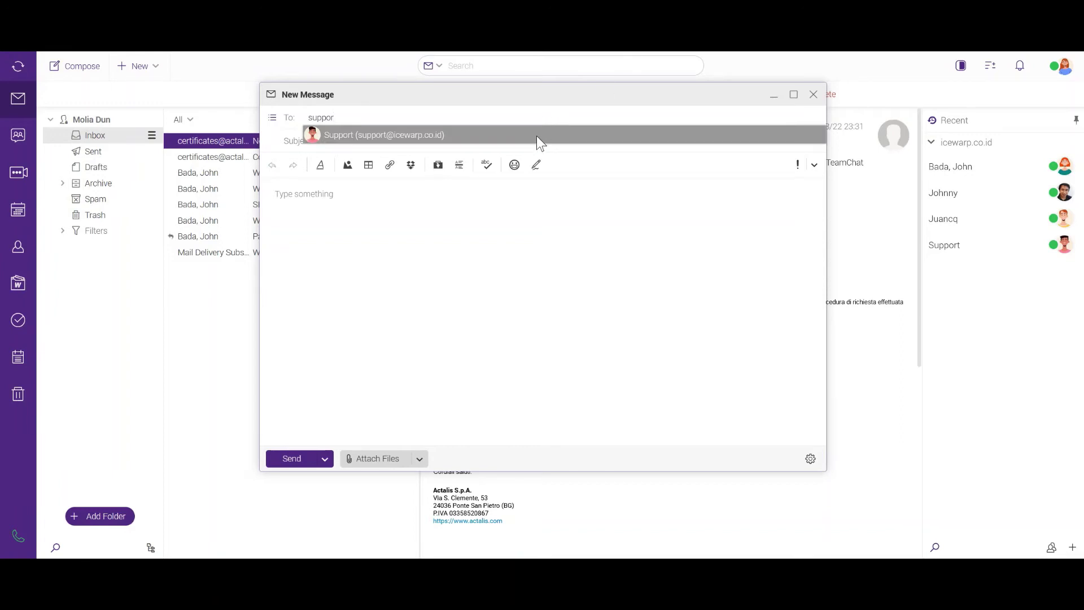
{"action": "left_click", "coordinate": [536, 135]}
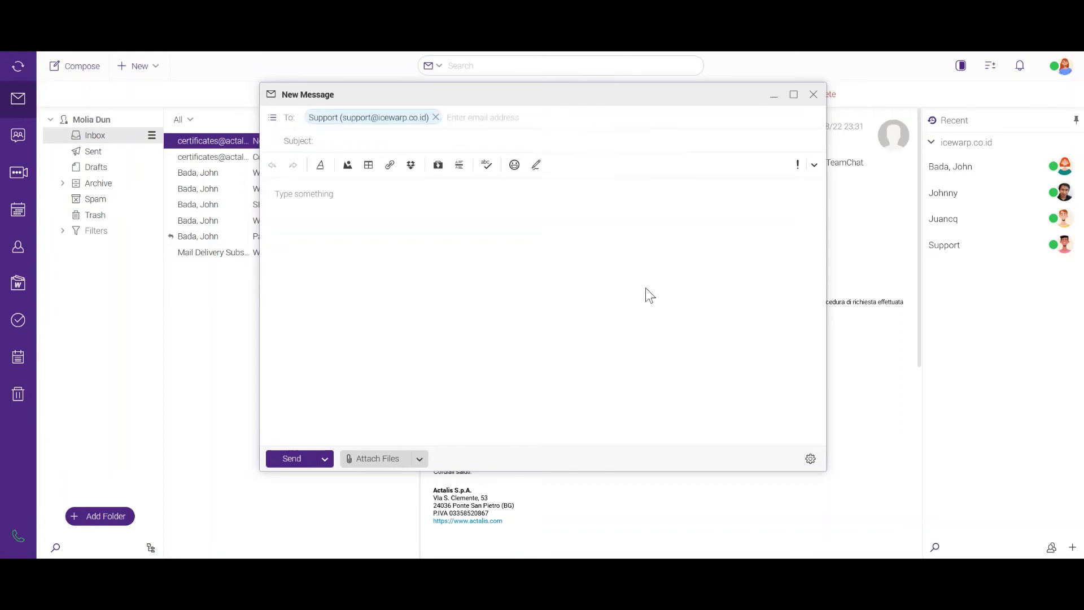
{"action": "left_click", "coordinate": [811, 467]}
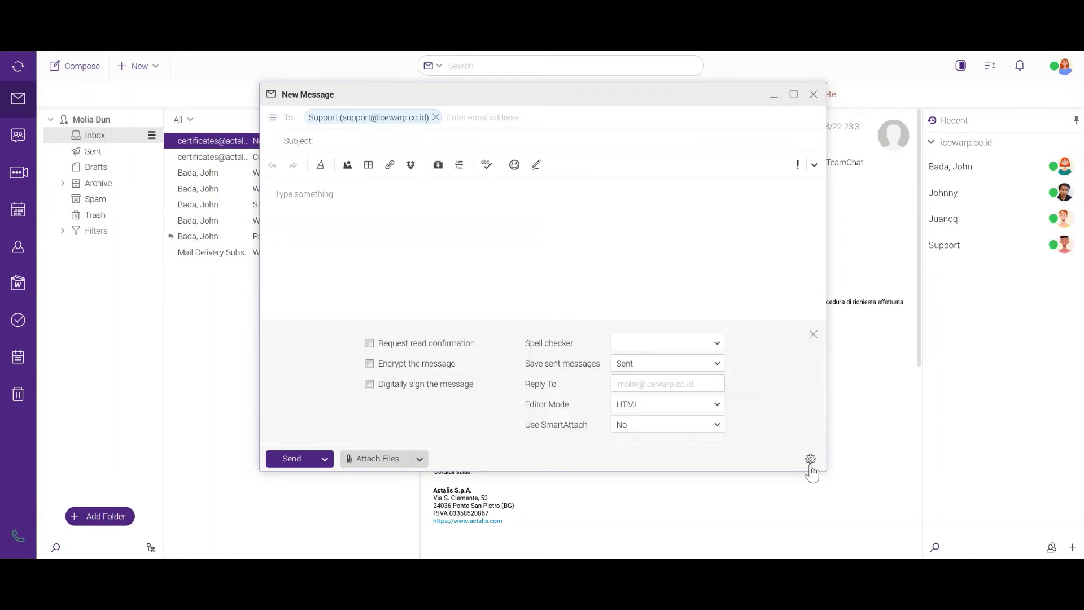
{"action": "left_click", "coordinate": [451, 390]}
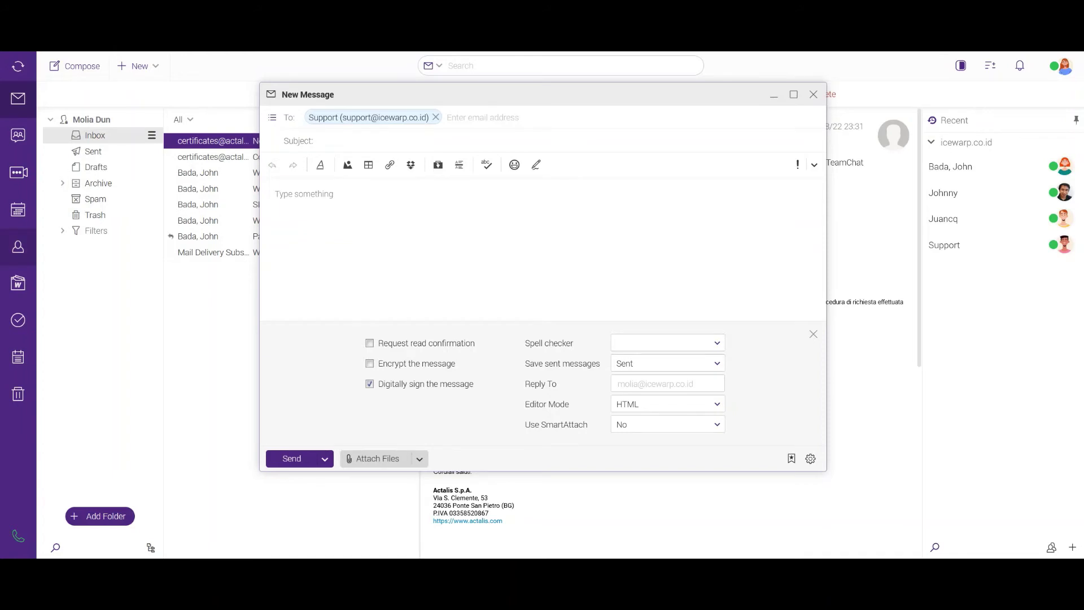
{"action": "left_click", "coordinate": [325, 458]}
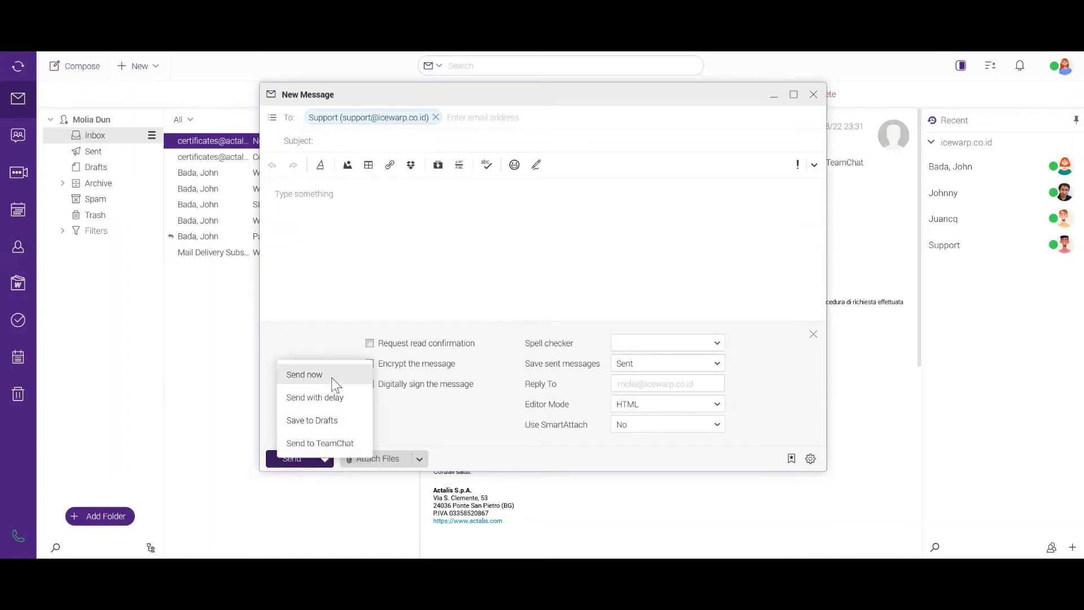
{"action": "left_click", "coordinate": [332, 379]}
{"action": "left_click", "coordinate": [508, 261]}
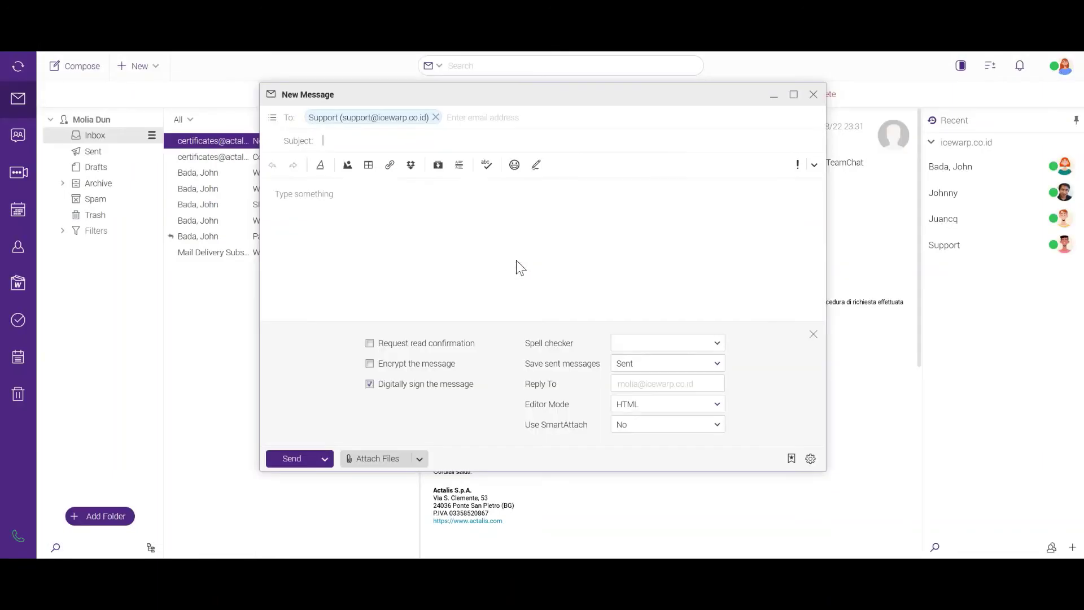
{"action": "left_click", "coordinate": [452, 142]}
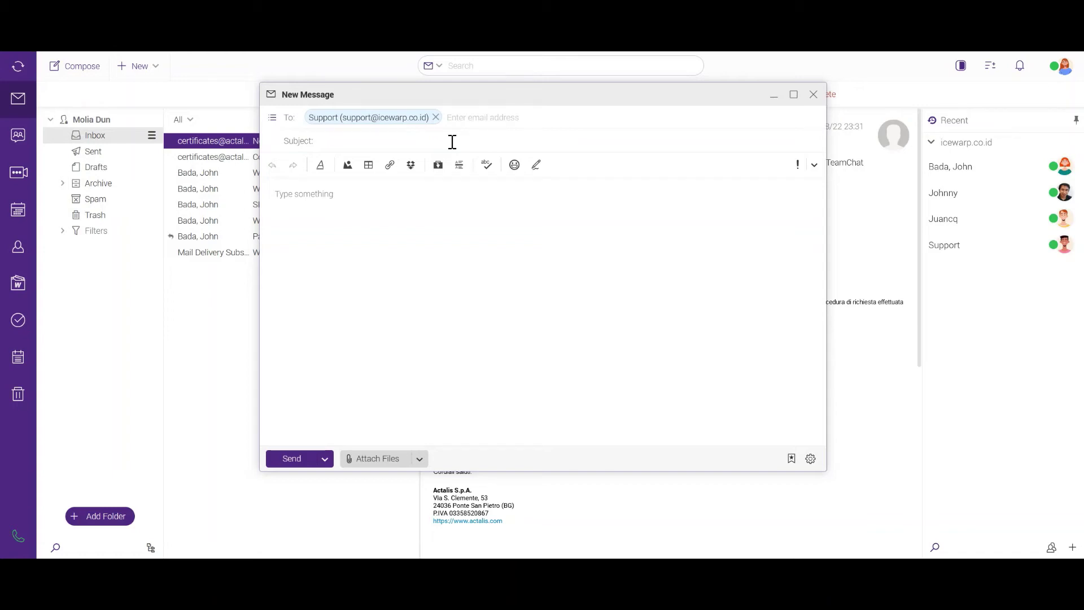
Add subject 'digital sign' and body 'hello support here are my digital sign', then send now.
{"action": "type", "text": "digital sign"}
{"action": "left_click", "coordinate": [374, 198]}
{"action": "type", "text": "hello "}
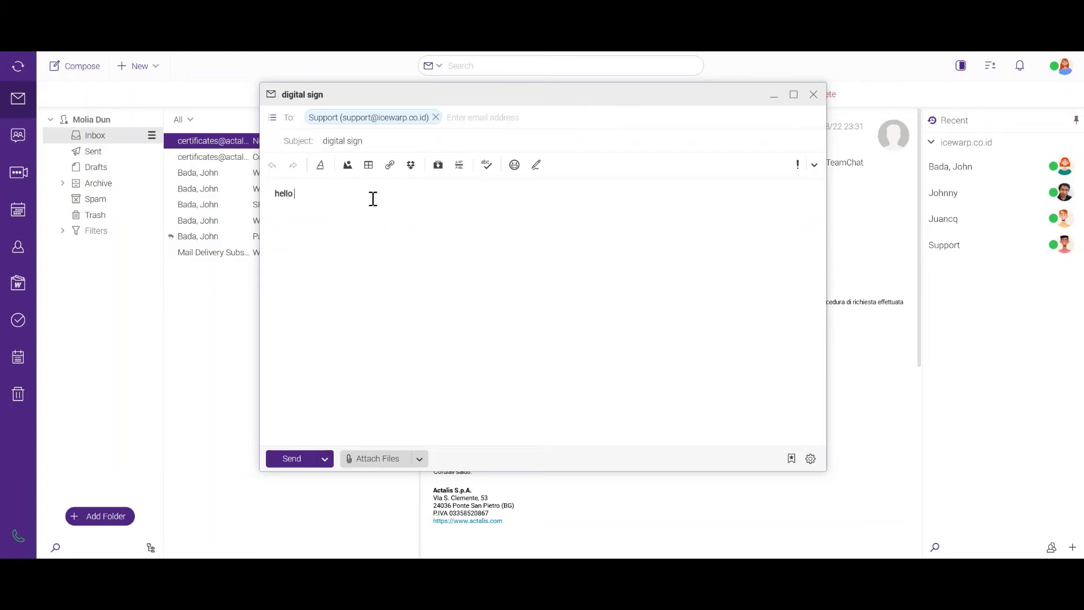
{"action": "type", "text": "support here are my digital sign"}
{"action": "left_click", "coordinate": [326, 465]}
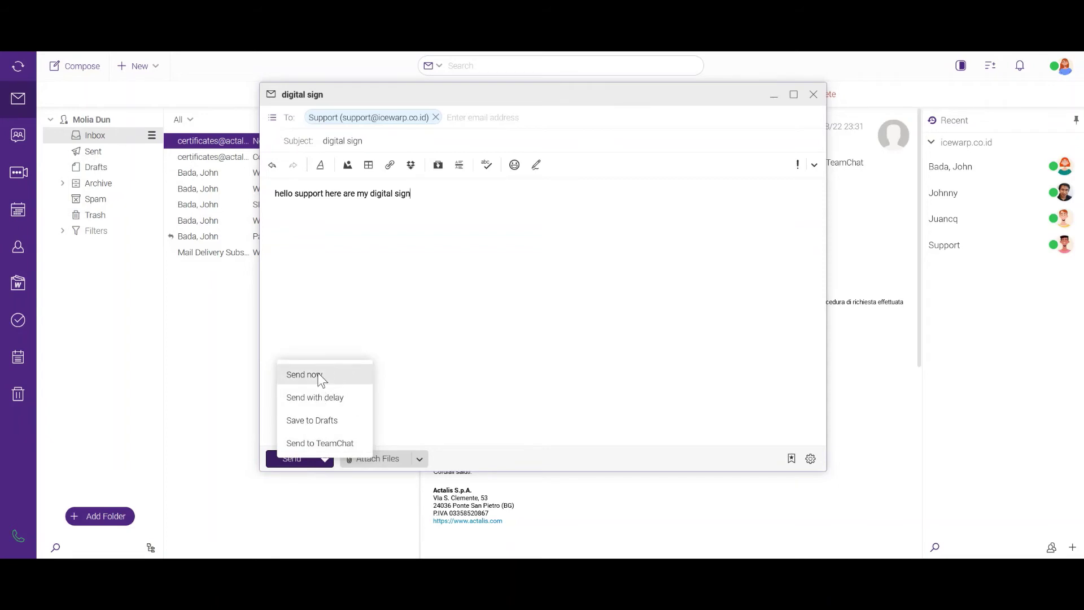
{"action": "left_click", "coordinate": [321, 376]}
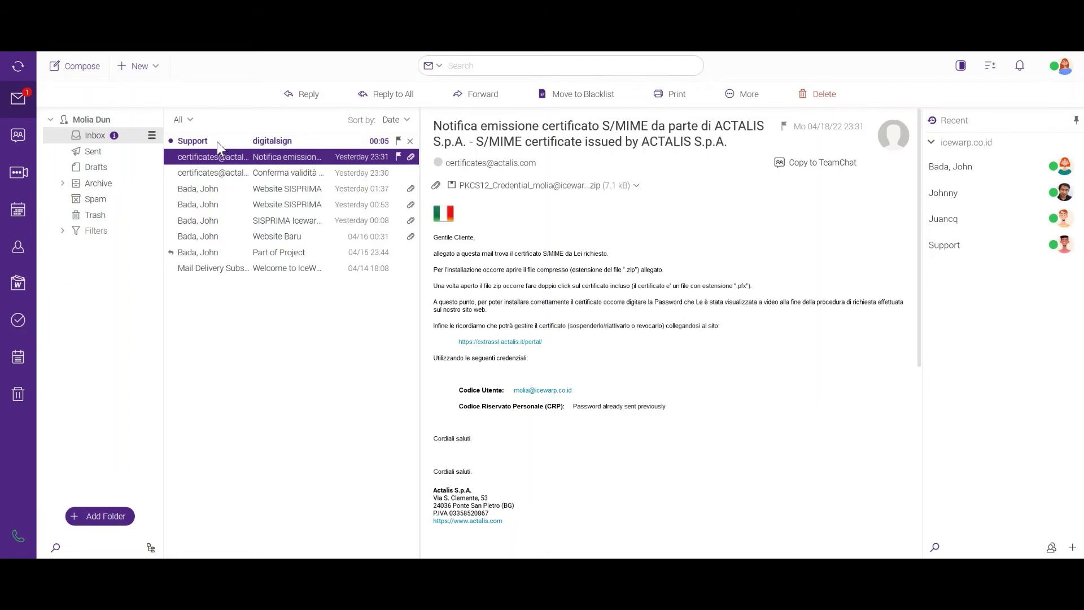
Open Support's 'digitalsign' message with its Public Certificate and check the sender options without choosing any.
{"action": "left_click", "coordinate": [216, 141]}
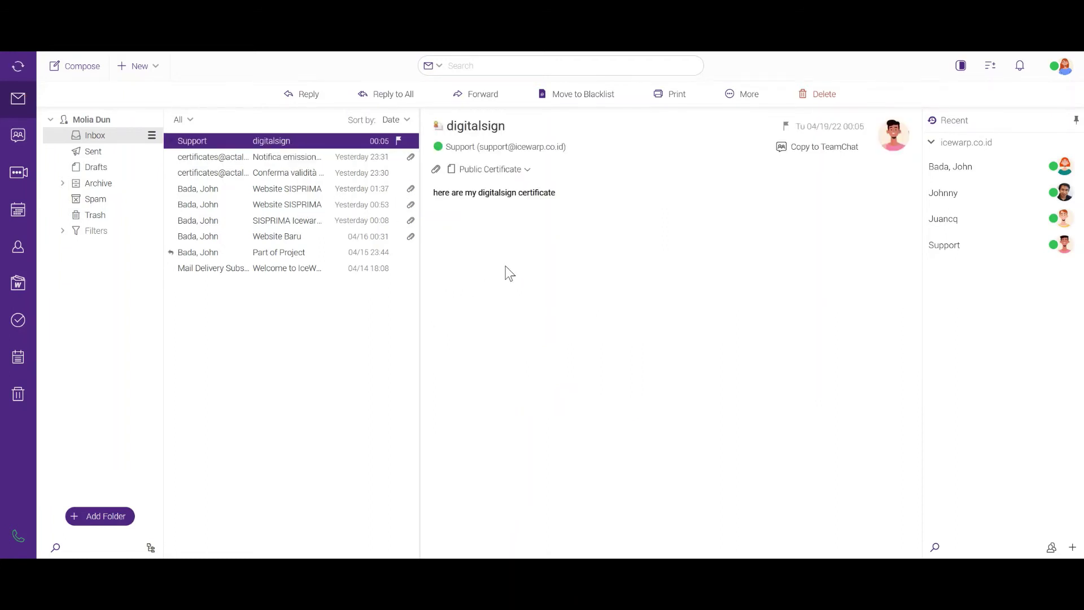
{"action": "left_click", "coordinate": [571, 148]}
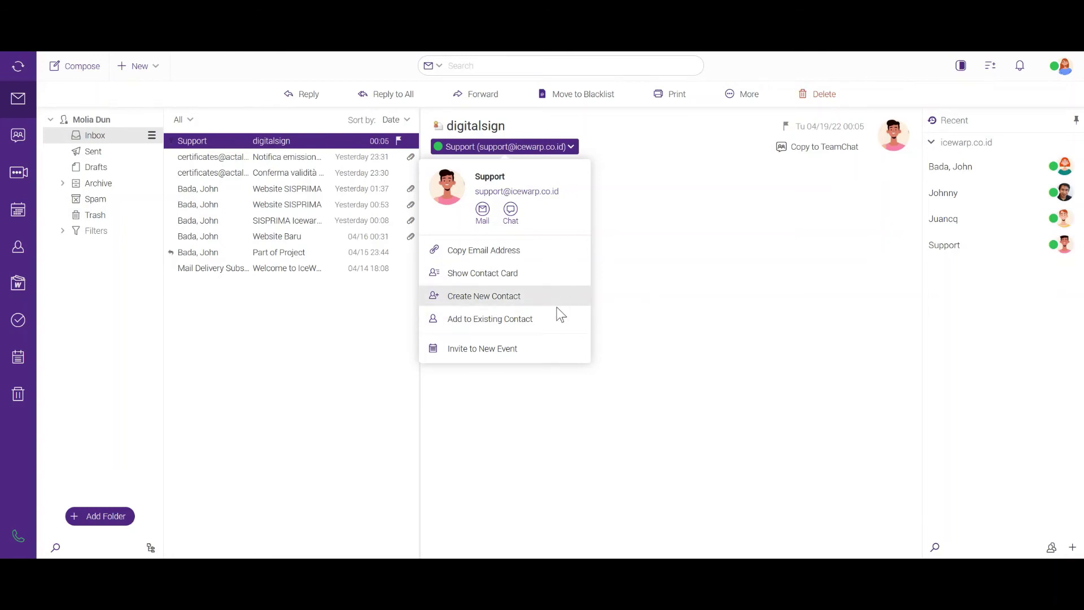
{"action": "left_click", "coordinate": [671, 296]}
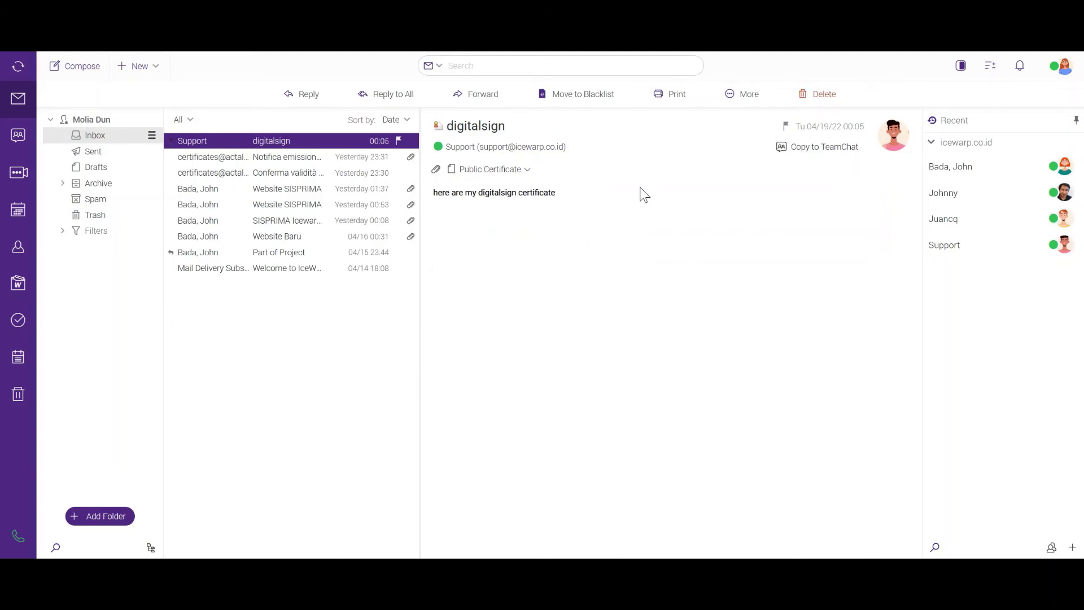
Append the attached Public Certificate to the existing Support contact.
{"action": "left_click", "coordinate": [528, 172]}
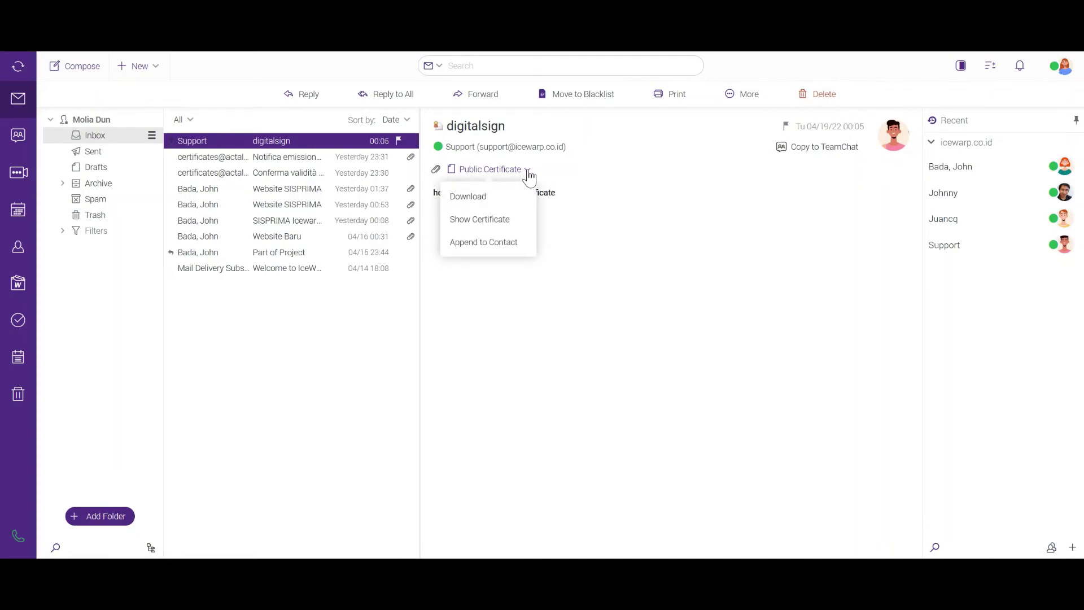
{"action": "left_click", "coordinate": [484, 243]}
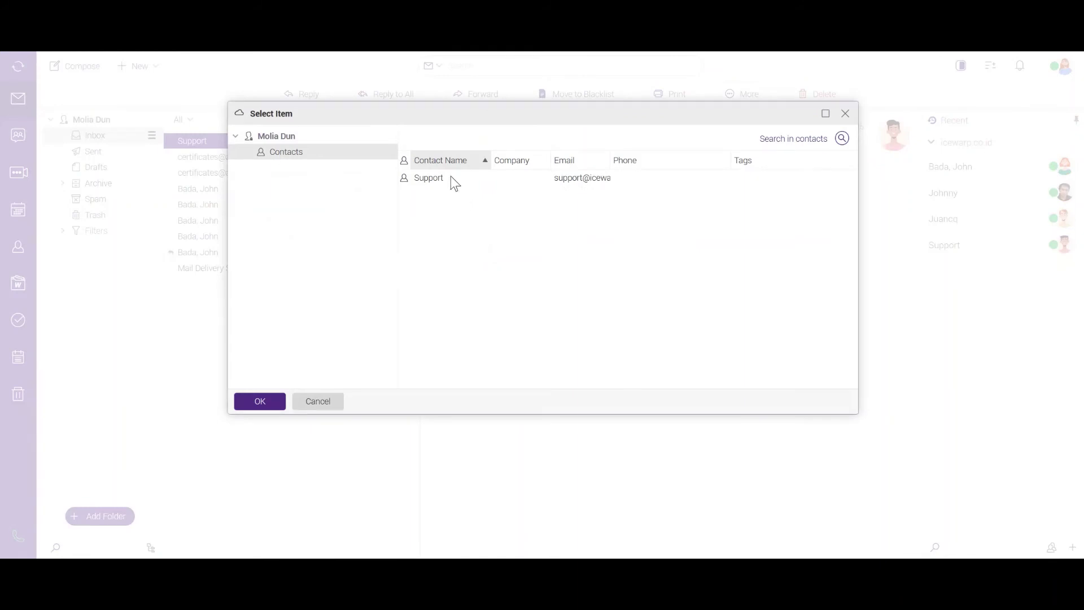
{"action": "left_click", "coordinate": [452, 178]}
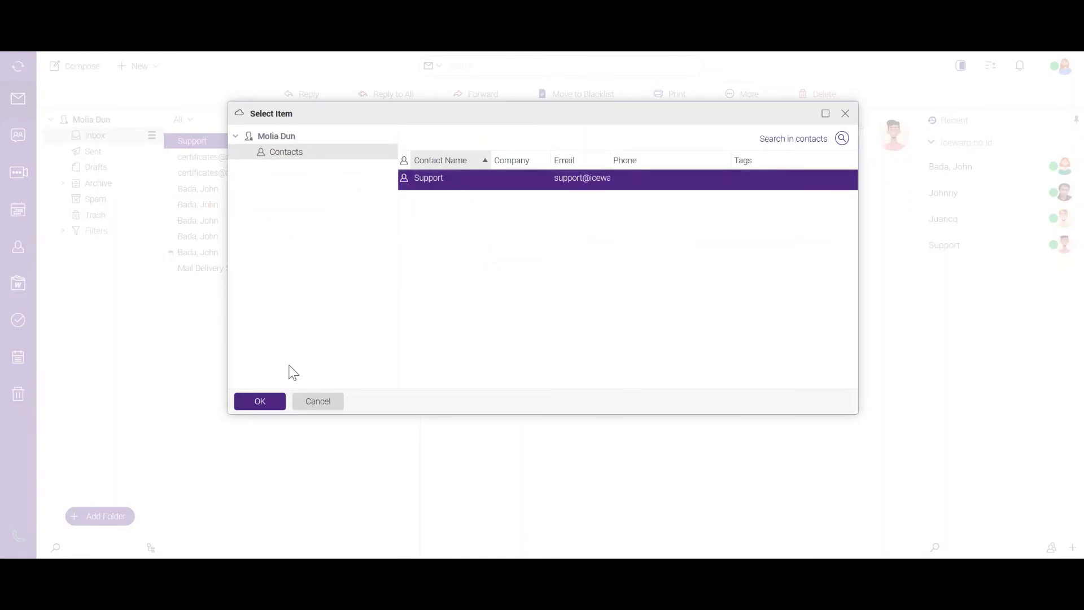
{"action": "left_click", "coordinate": [260, 401]}
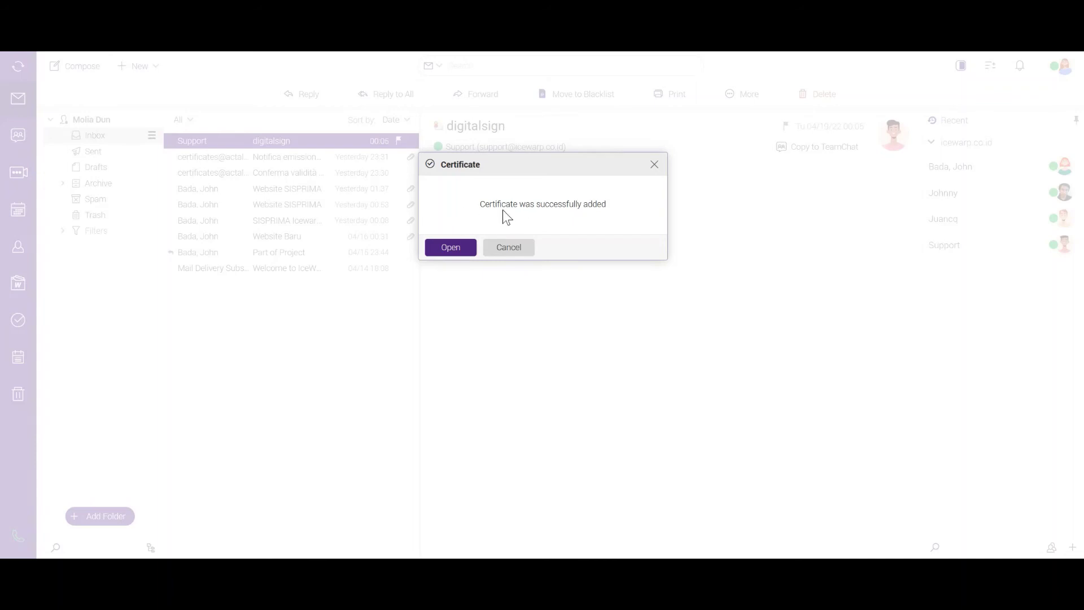
Open the Support contact, confirm the new certificate under Certificates, and save the contact.
{"action": "left_click", "coordinate": [450, 248]}
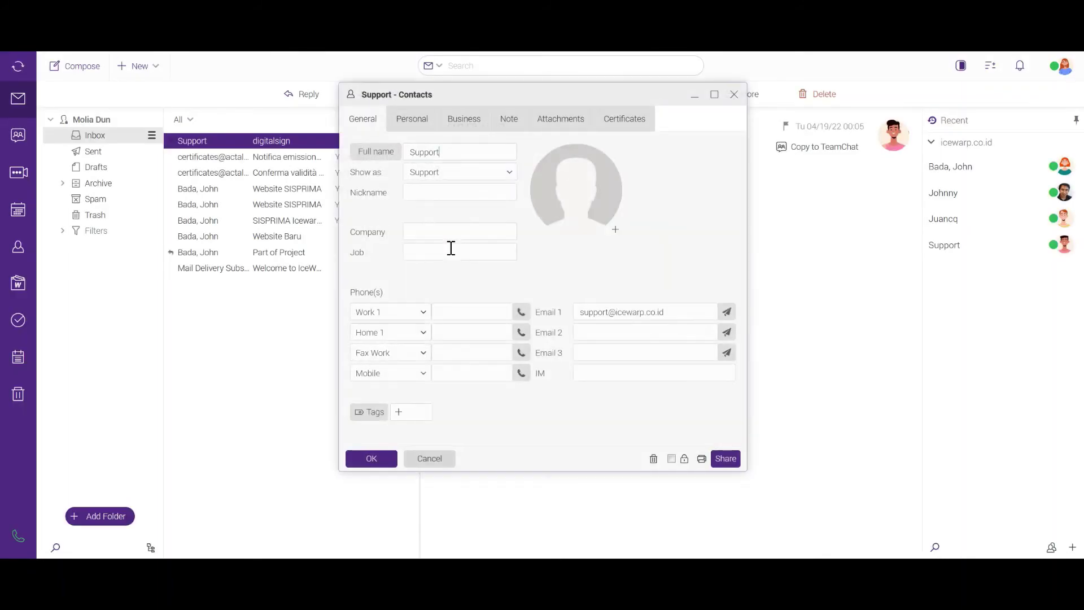
{"action": "left_click", "coordinate": [637, 123]}
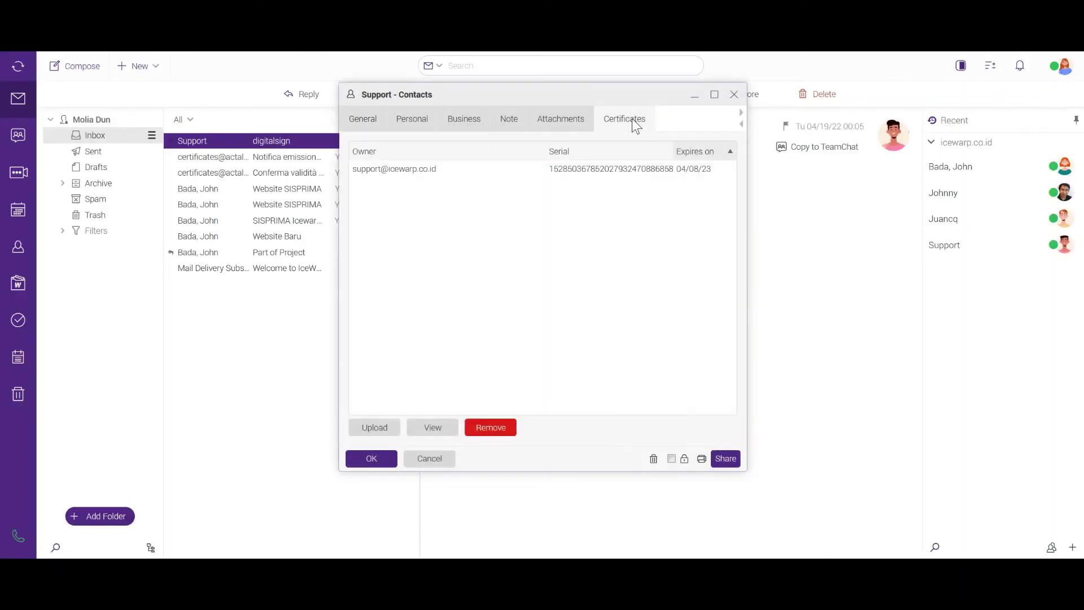
{"action": "left_click", "coordinate": [443, 168]}
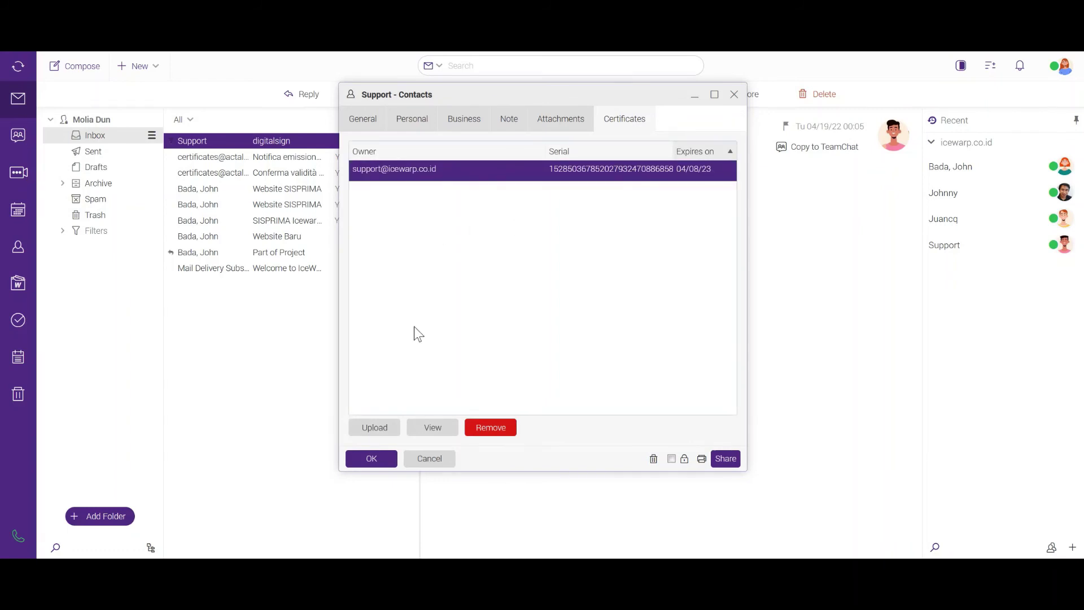
{"action": "left_click", "coordinate": [371, 458]}
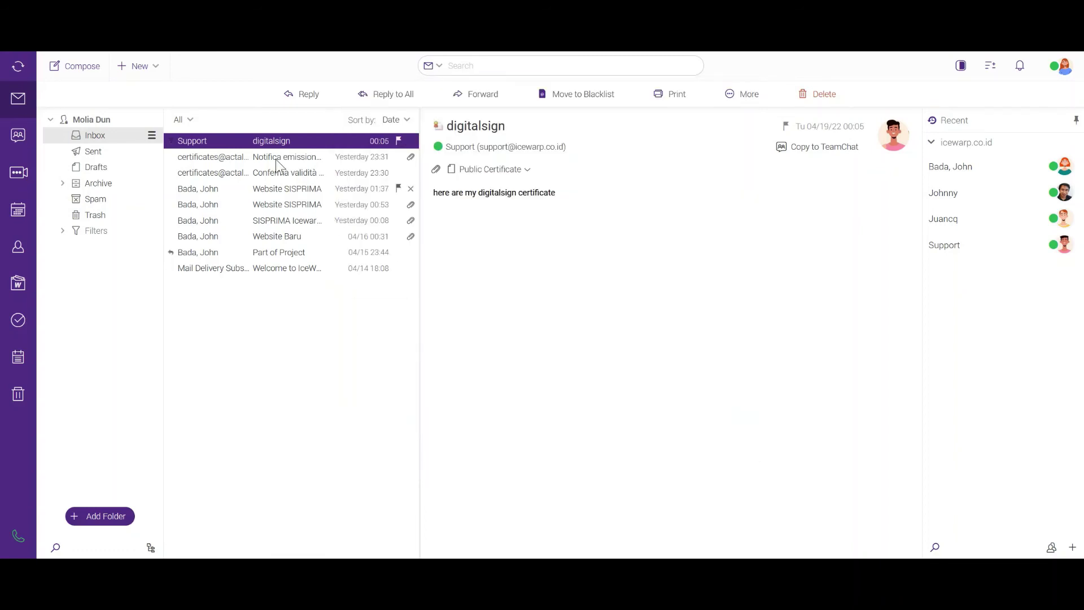
{"action": "left_click", "coordinate": [31, 69]}
Start a new message to Support with the subject 'encrypted mail'.
{"action": "left_click", "coordinate": [81, 69]}
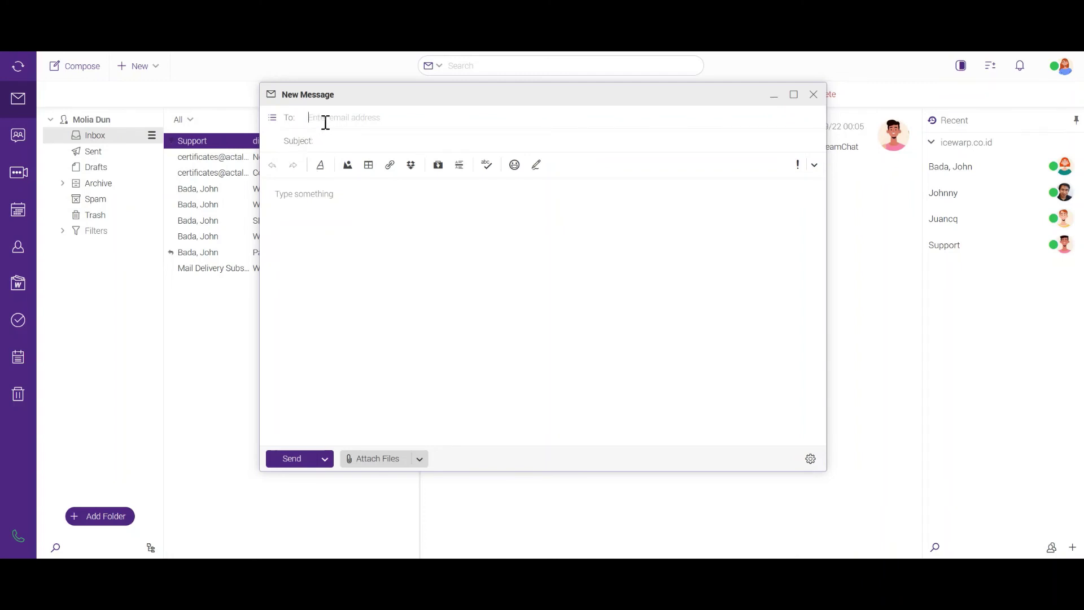
{"action": "type", "text": "s"}
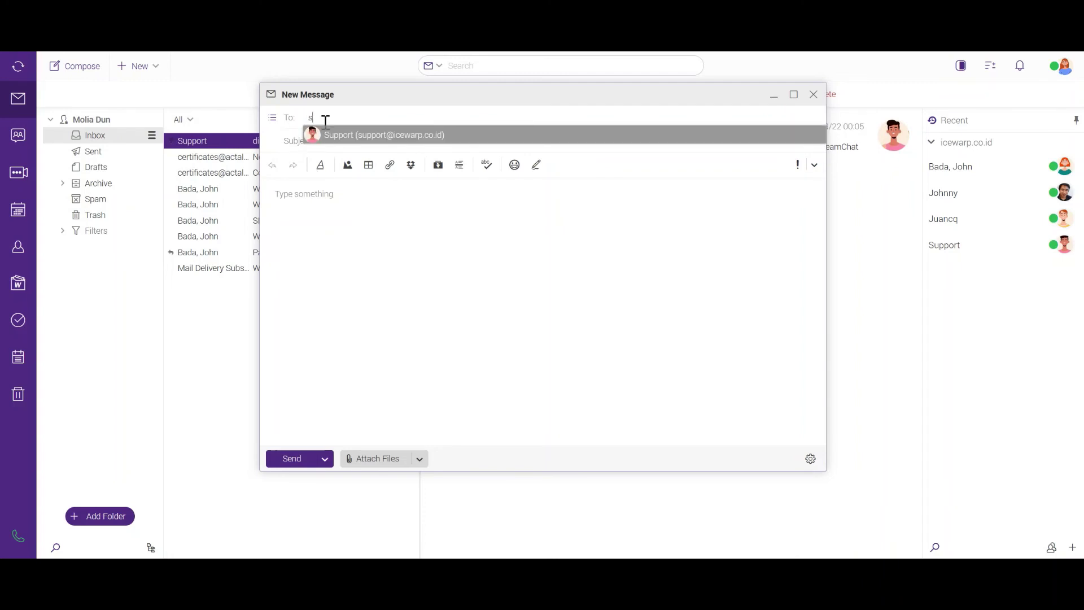
{"action": "key", "text": "Return"}
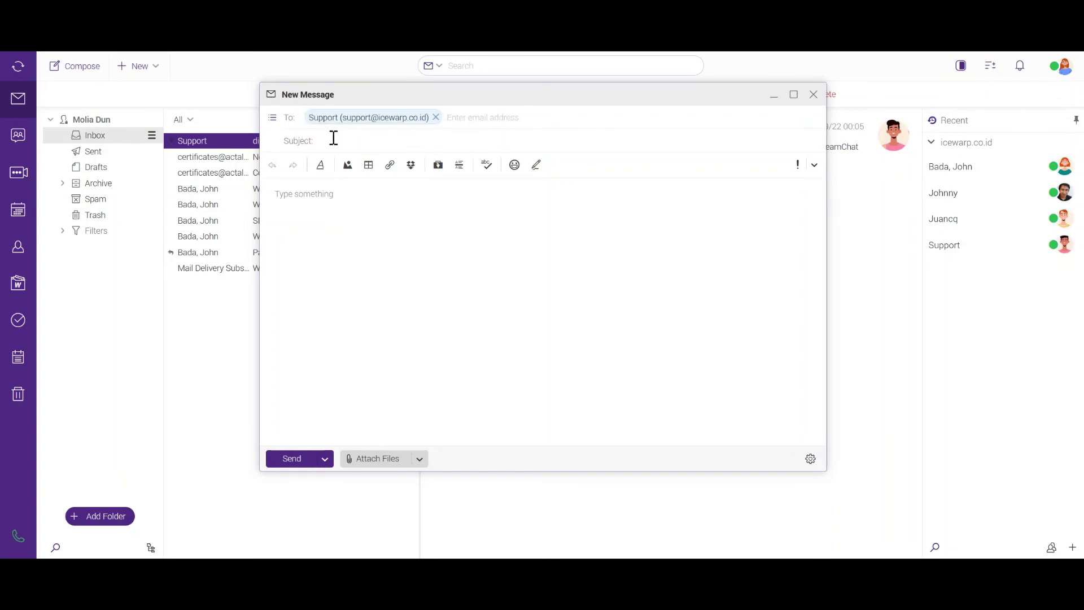
{"action": "left_click", "coordinate": [334, 140]}
{"action": "type", "text": "encrypted mail"}
Turn on 'Encrypt the message' and send it now.
{"action": "left_click", "coordinate": [810, 459]}
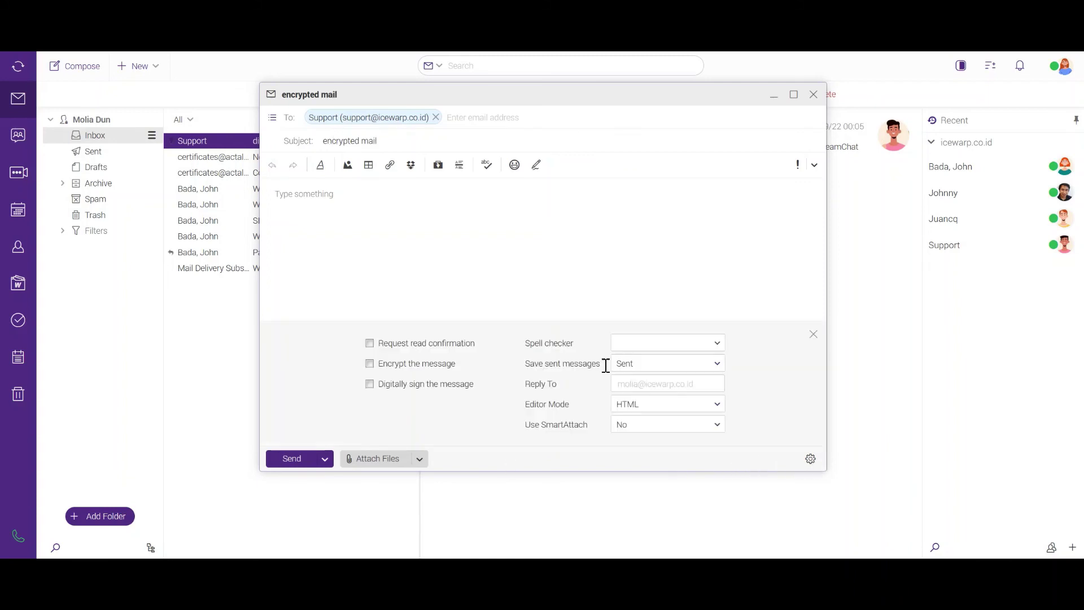
{"action": "left_click", "coordinate": [370, 364]}
{"action": "left_click", "coordinate": [325, 459]}
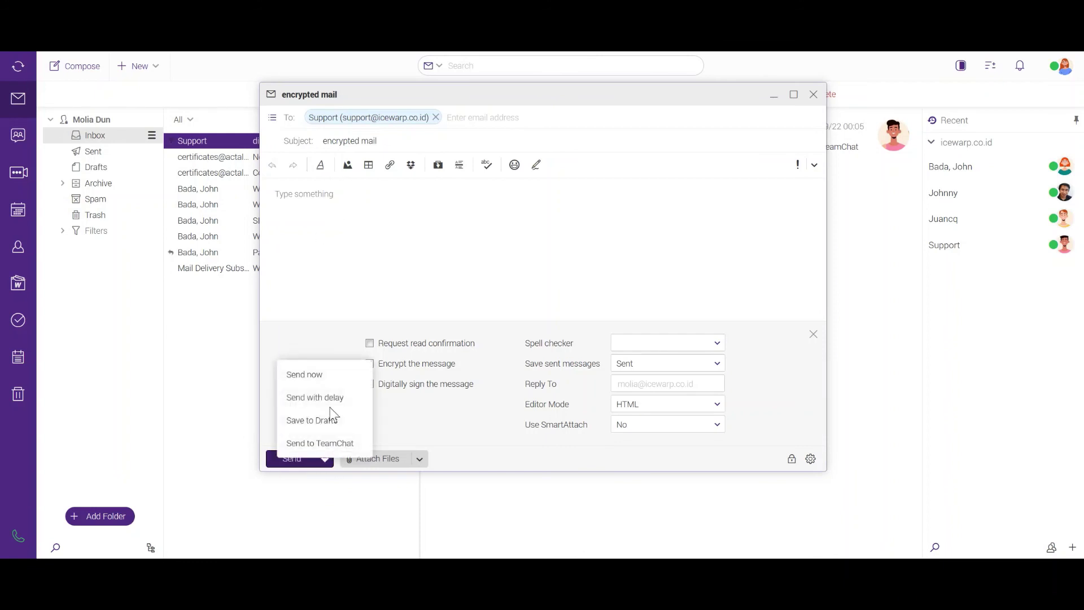
{"action": "left_click", "coordinate": [327, 375]}
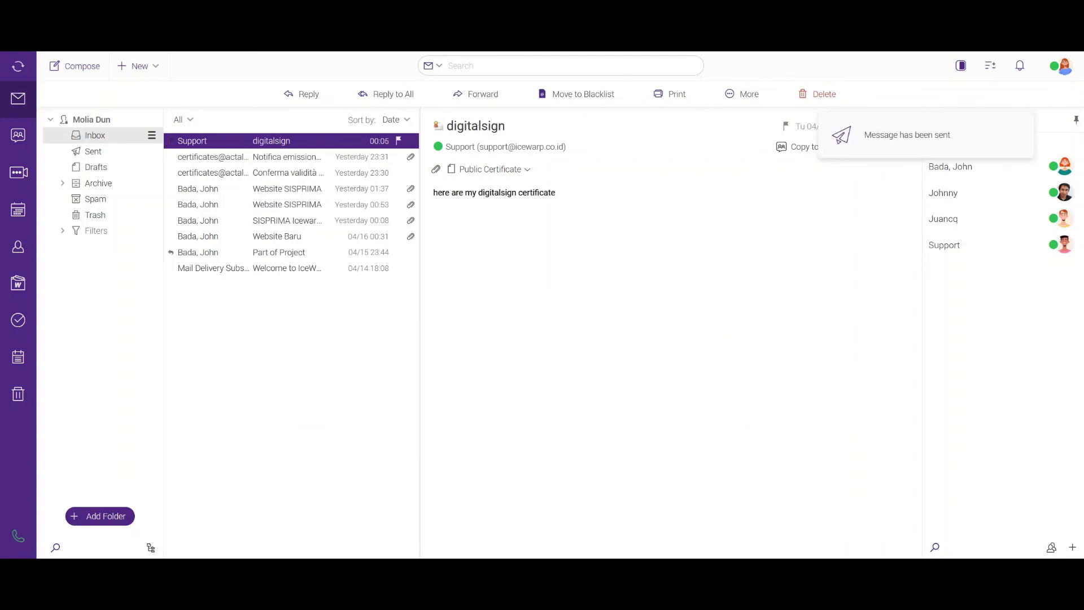
Refresh the mailbox and open Support's 'Test encryption' message.
{"action": "left_click", "coordinate": [25, 71]}
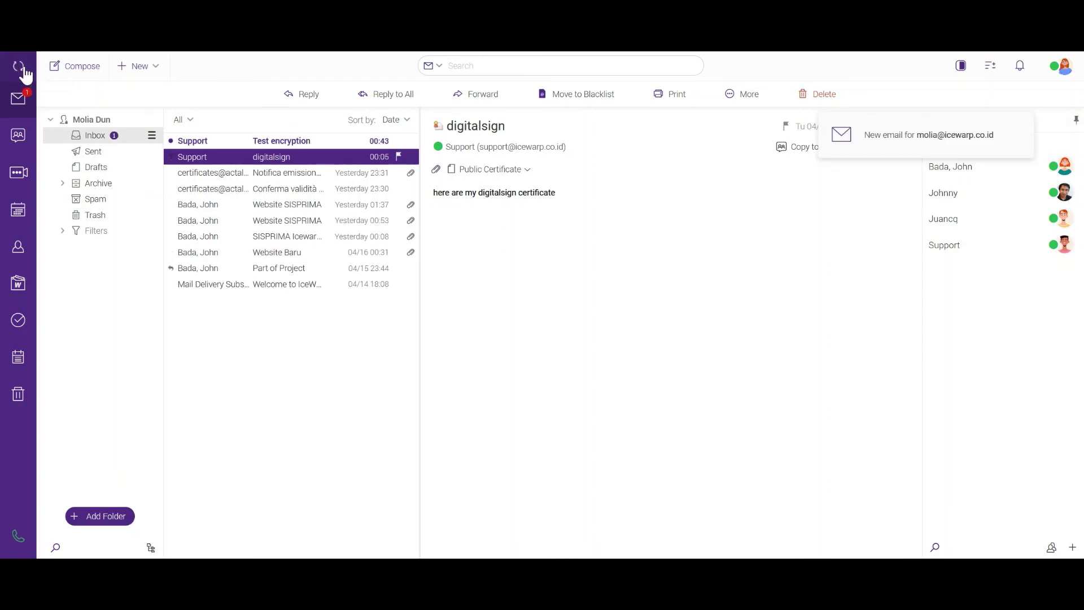
{"action": "left_click", "coordinate": [295, 140]}
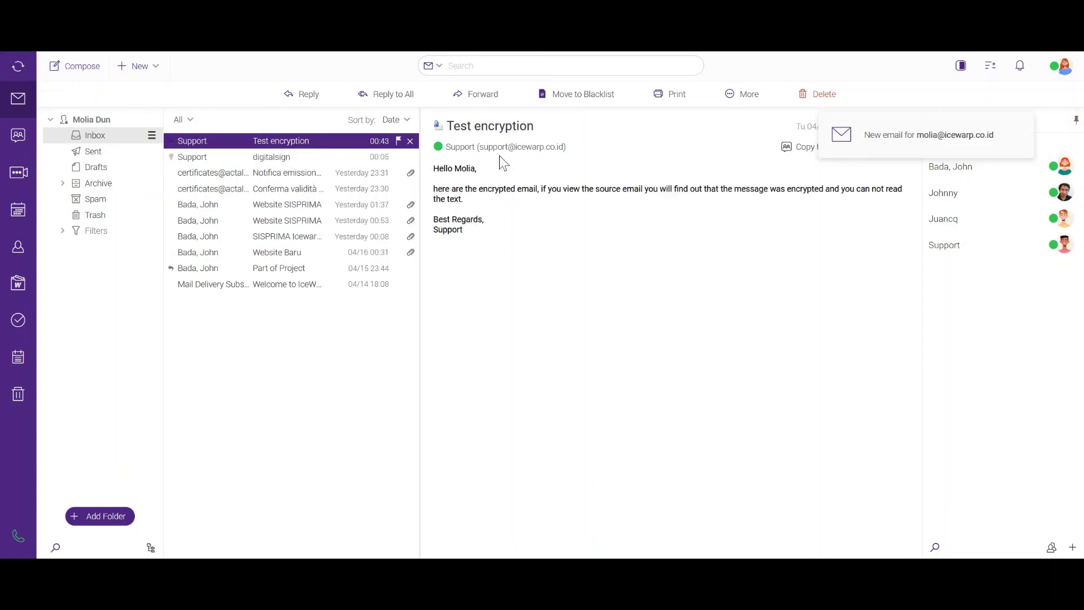
{"action": "right_click", "coordinate": [635, 134]}
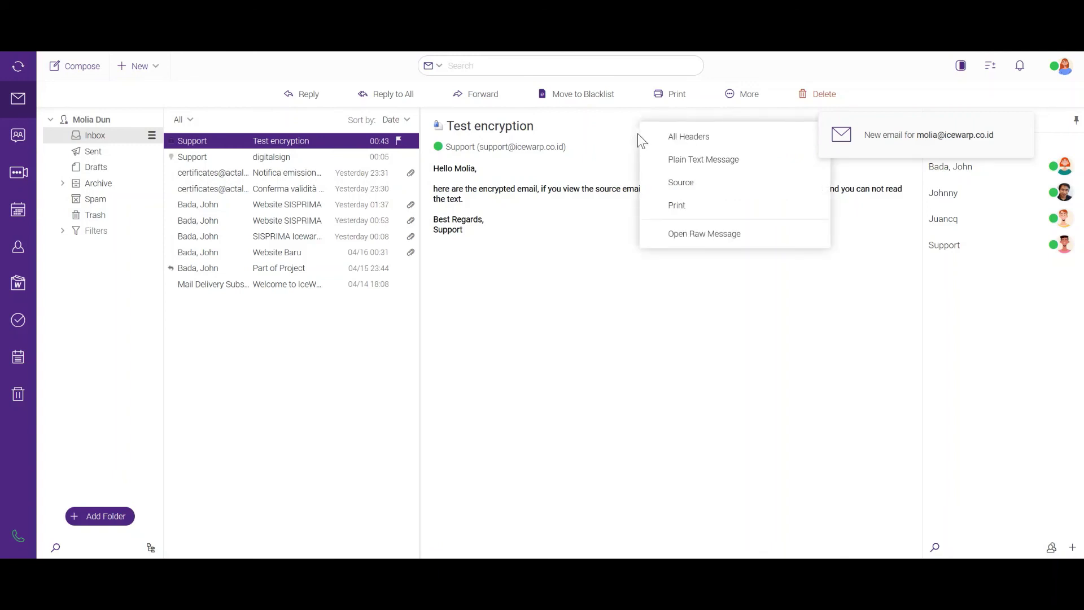
View the message source, confirm it is unreadable S/MIME data, then close it and refresh again.
{"action": "left_click", "coordinate": [671, 184]}
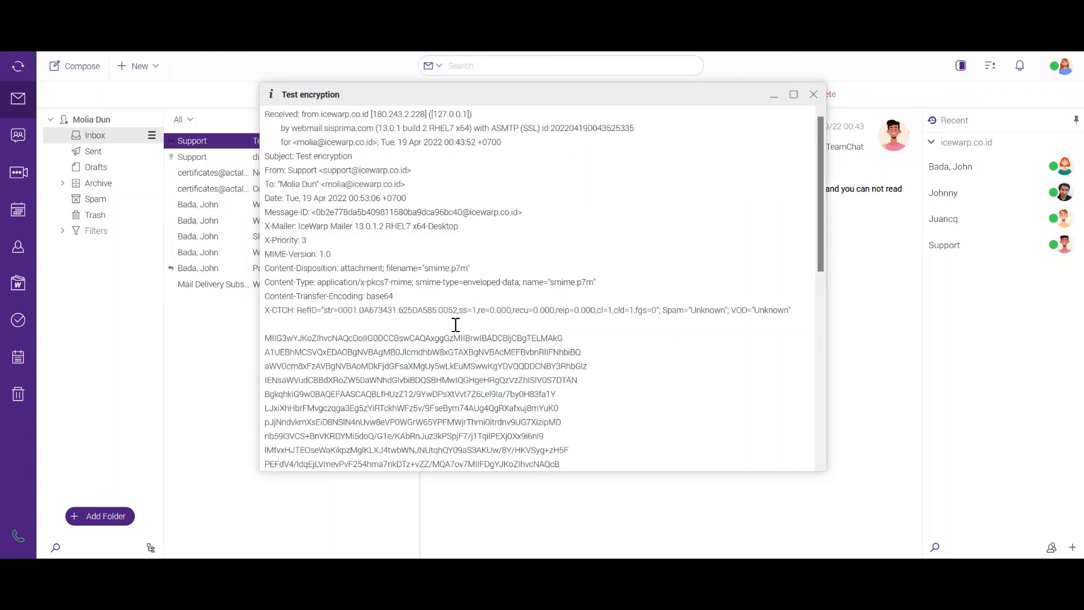
{"action": "scroll", "coordinate": [455, 325], "scroll_direction": "down", "scroll_amount": 10}
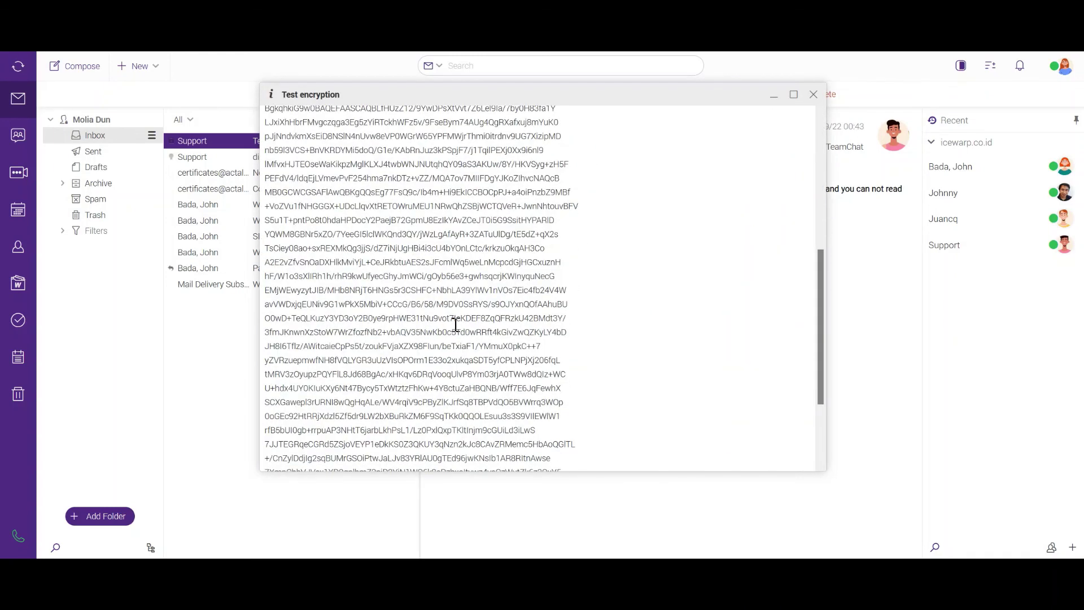
{"action": "scroll", "coordinate": [455, 325], "scroll_direction": "up", "scroll_amount": 8}
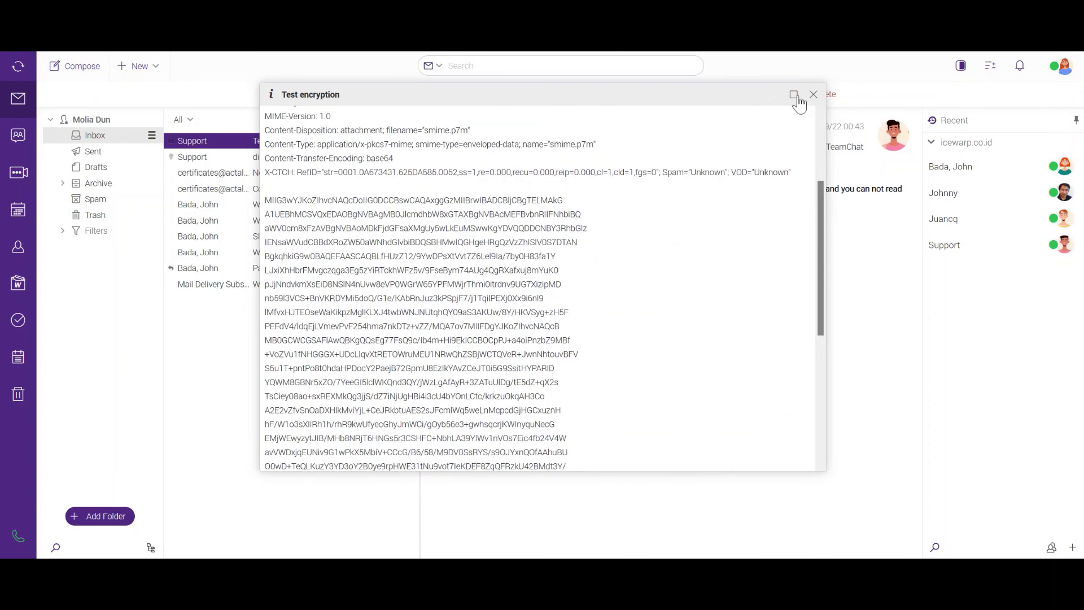
{"action": "left_click", "coordinate": [815, 97]}
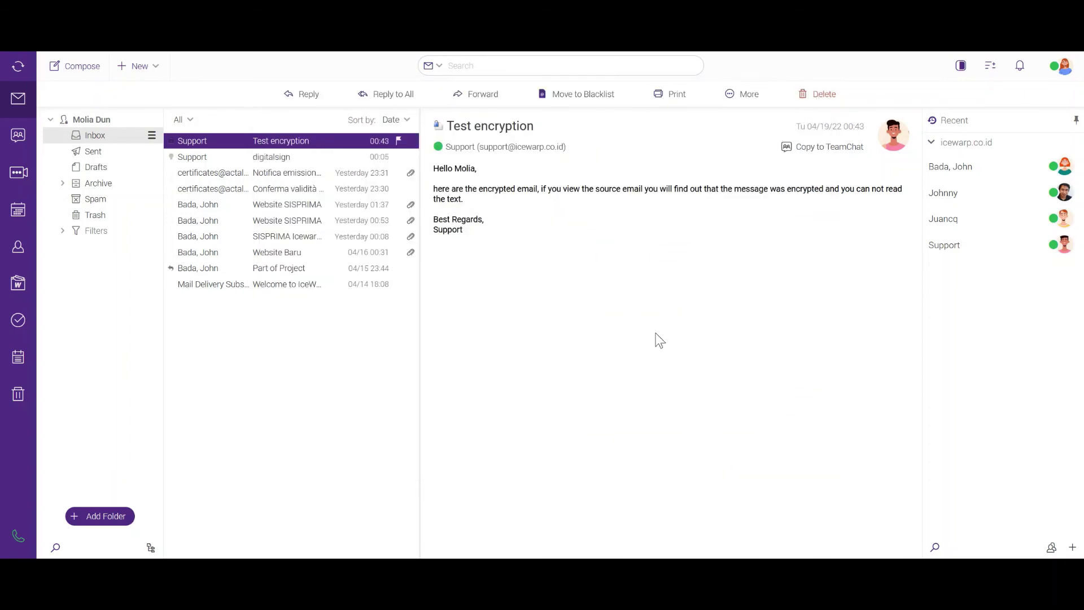
{"action": "left_click", "coordinate": [27, 69]}
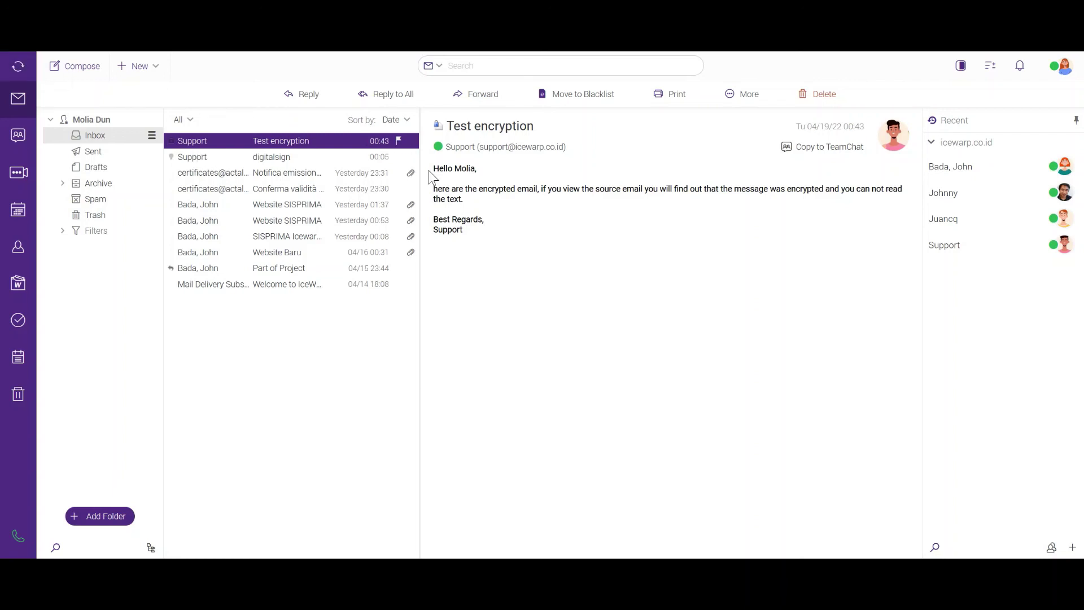